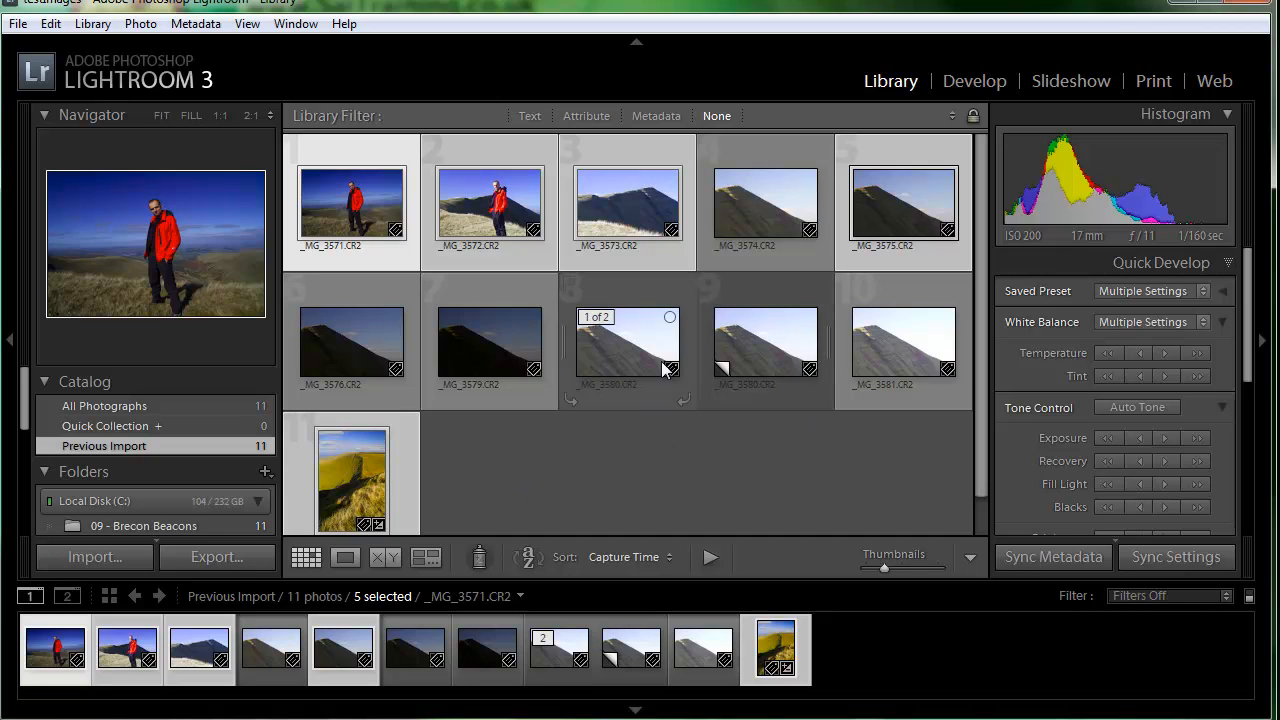
# Add the photo _MG_3576.CR2 to the current selection and switch to the Print module
pyautogui.keyDown('ctrl'); pyautogui.click(340, 346); pyautogui.keyUp('ctrl')
pyautogui.click(1153, 82)
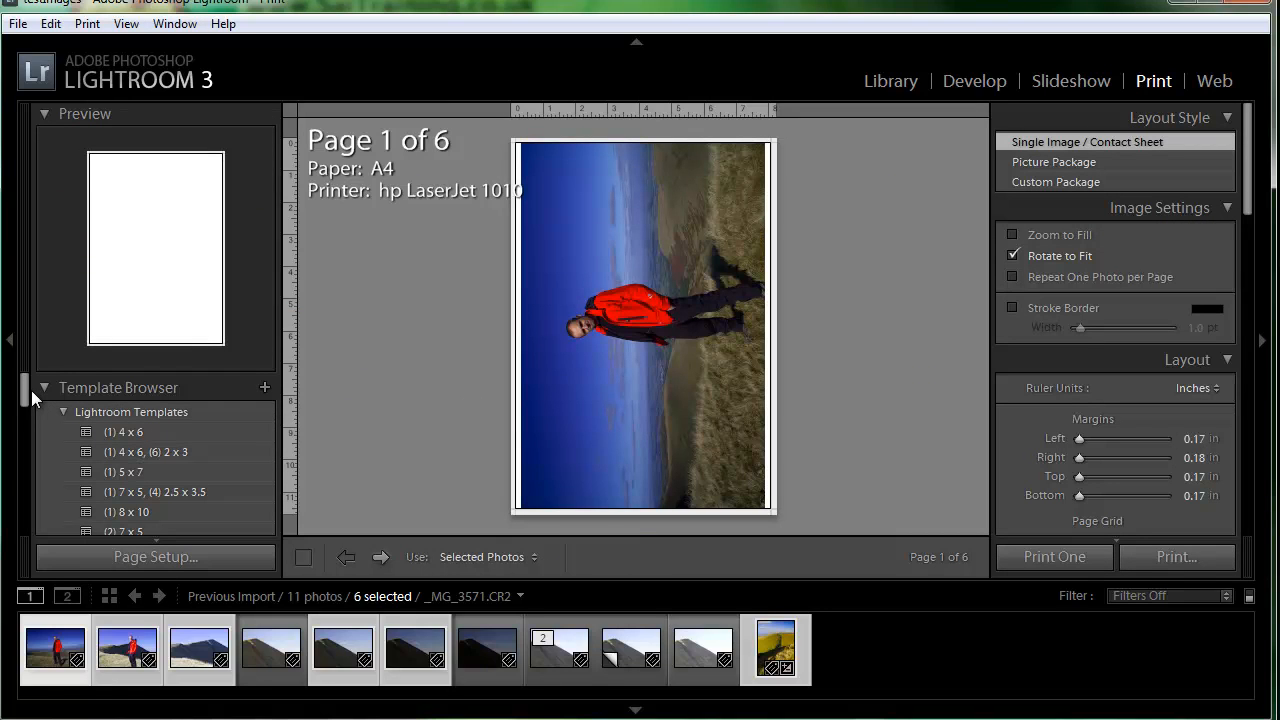
# Apply the "(1) 4 x 6, (6) 2 x 3" print template and set the photo border width to 9.3 pt
pyautogui.moveTo(21, 385); pyautogui.dragTo(21, 385)
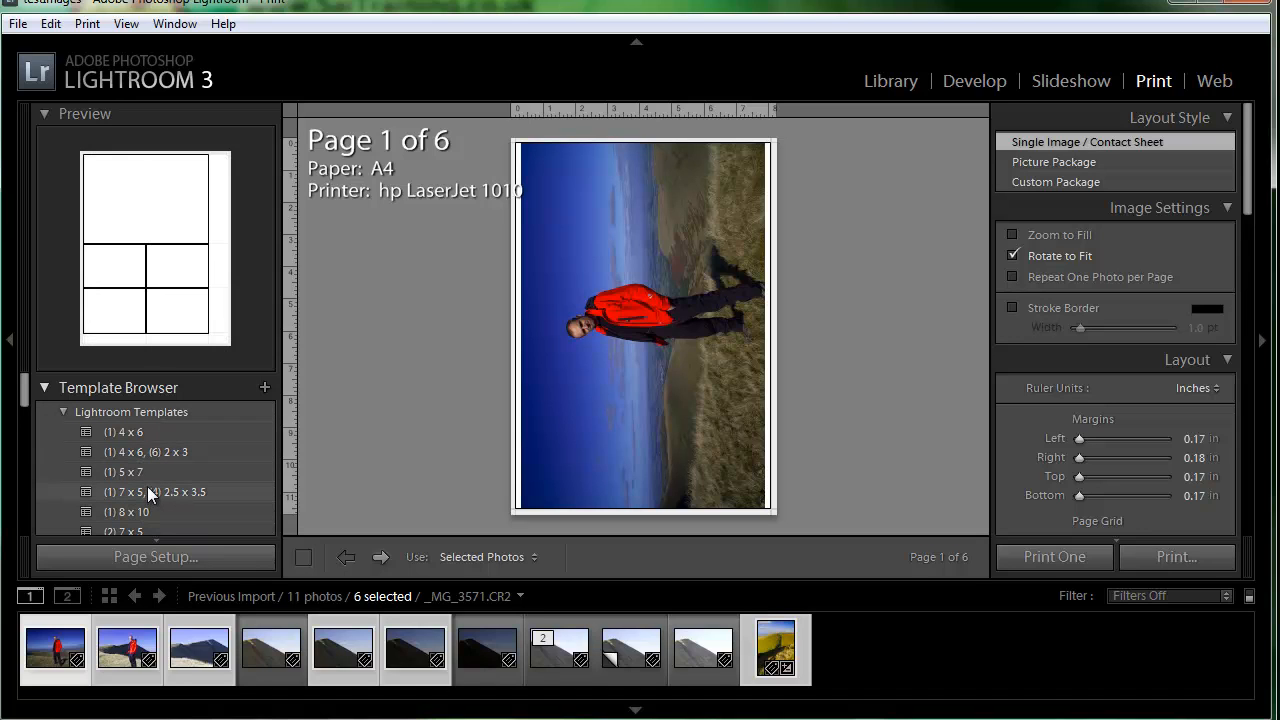
pyautogui.scroll(-3, 22, 400)
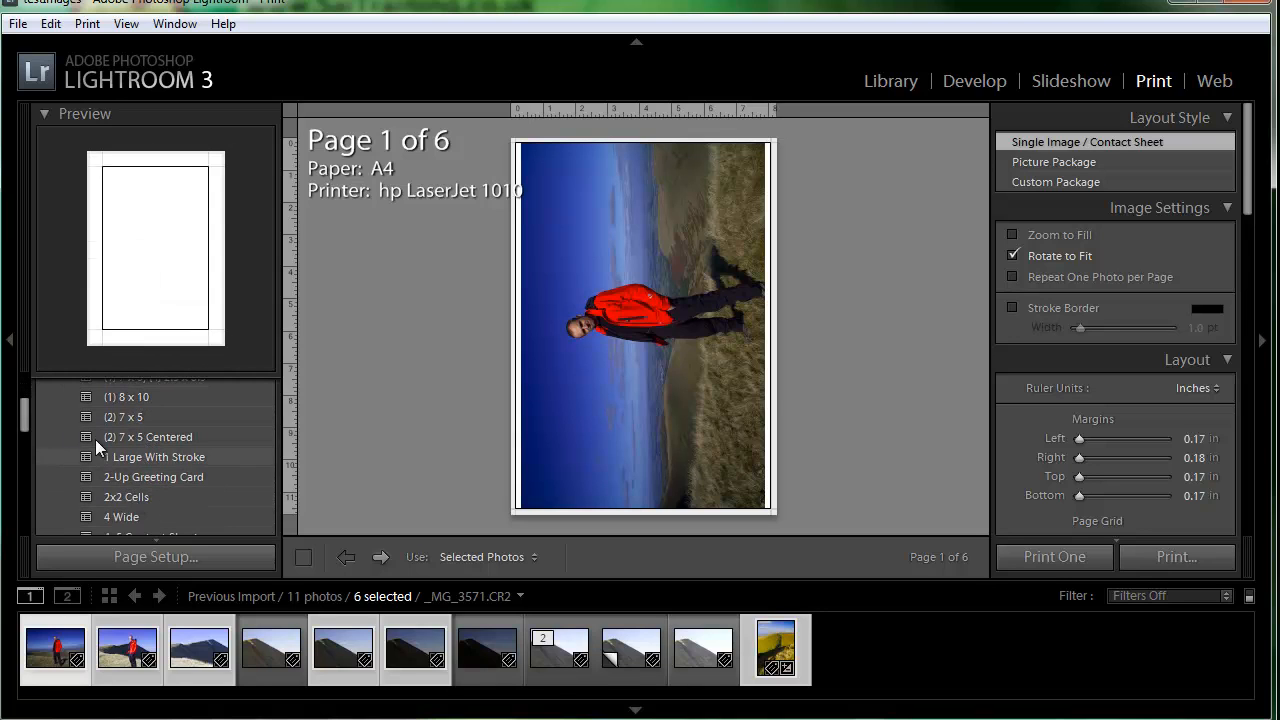
pyautogui.moveTo(23, 418); pyautogui.dragTo(22, 424)
pyautogui.scroll(-3, 23, 430)
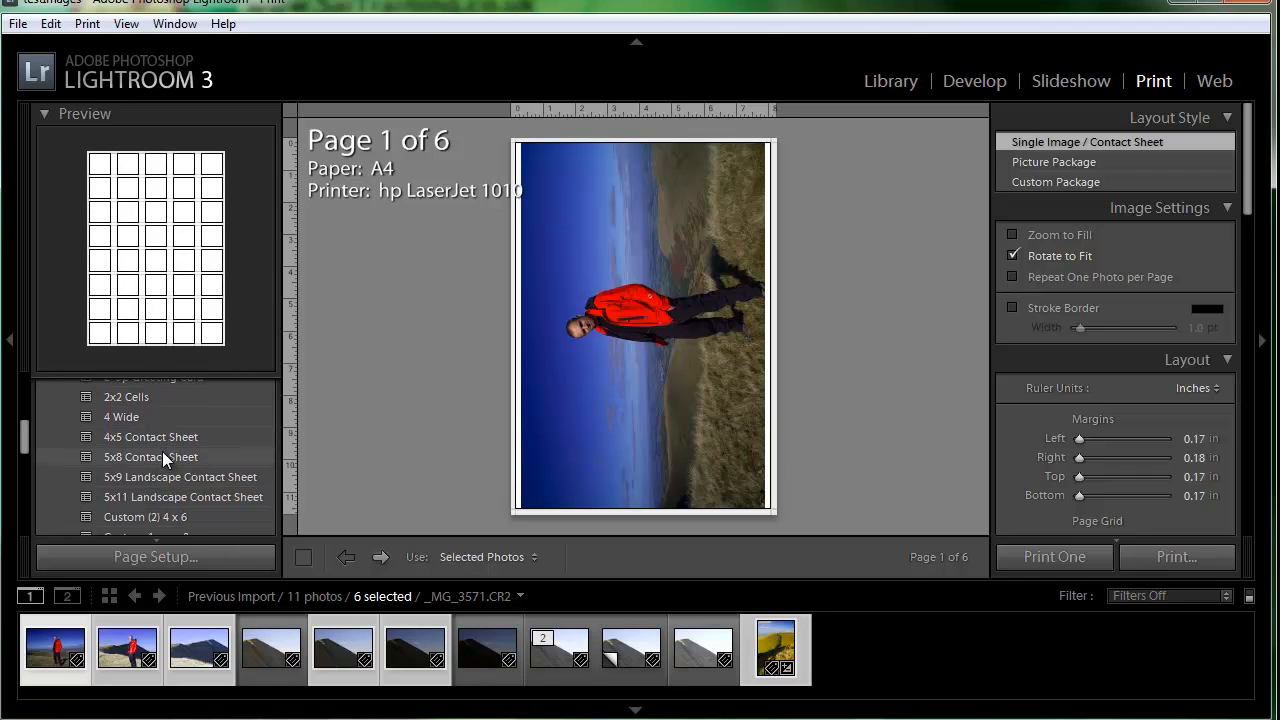
pyautogui.moveTo(23, 434); pyautogui.dragTo(23, 394)
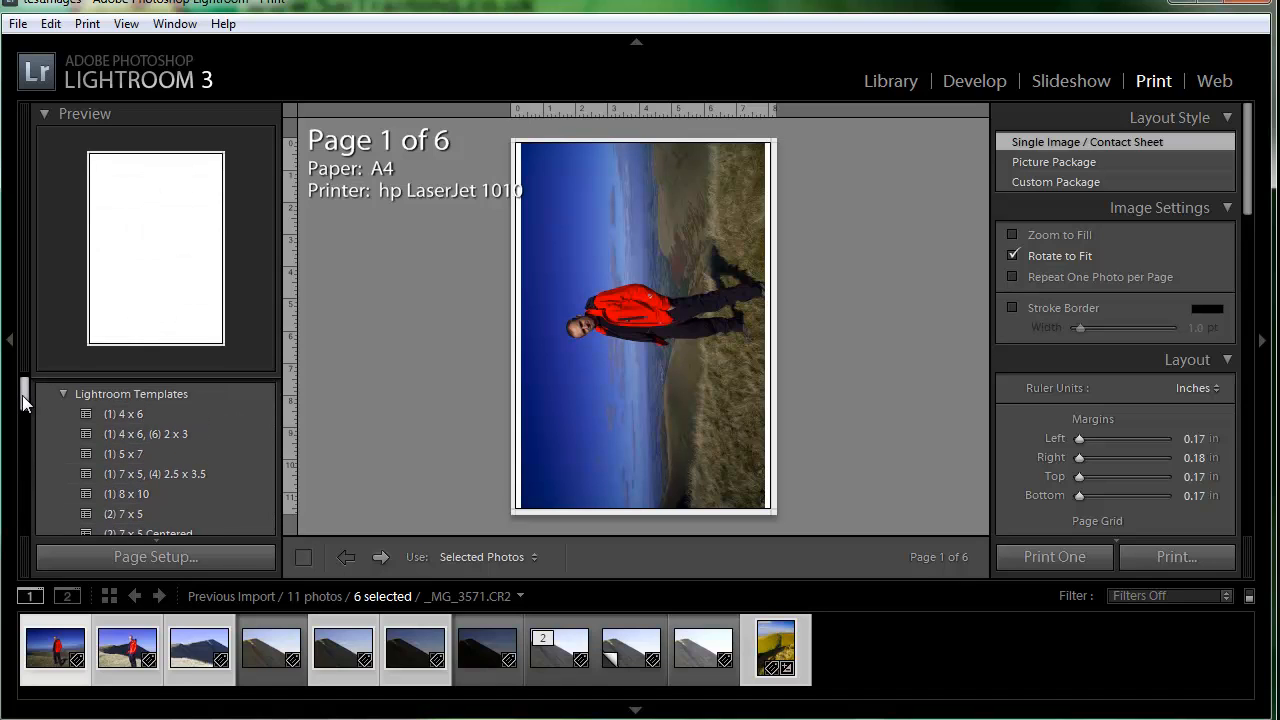
pyautogui.click(176, 435)
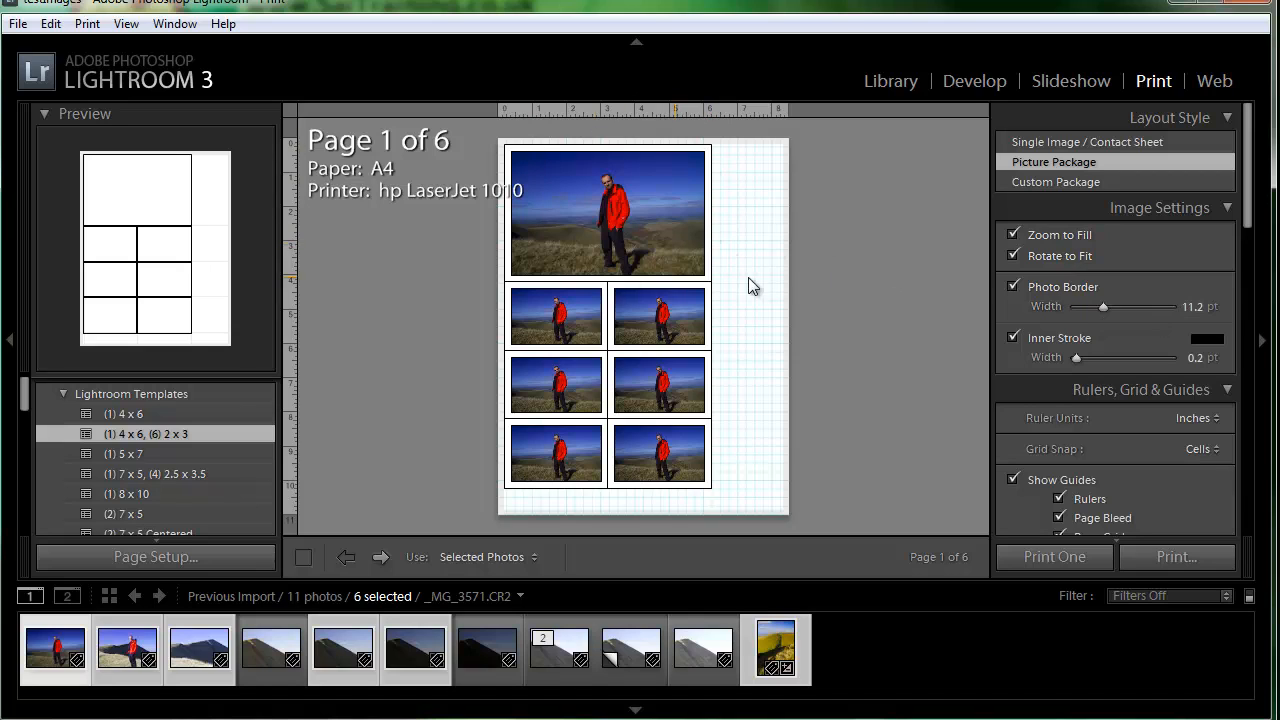
pyautogui.moveTo(1103, 307); pyautogui.dragTo(1098, 307)
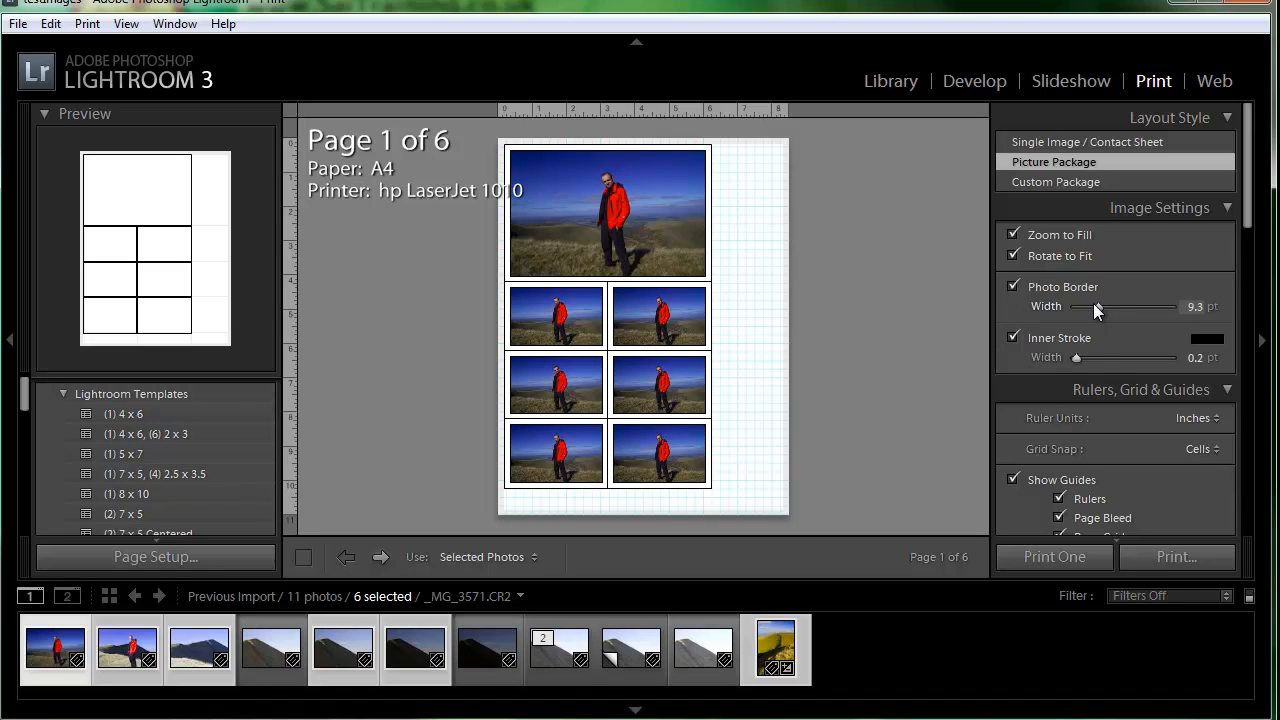
# Delete the three small photo cells in the package's second column and add a 4 × 6 cell in their place
pyautogui.moveTo(1246, 205); pyautogui.dragTo(1256, 316)
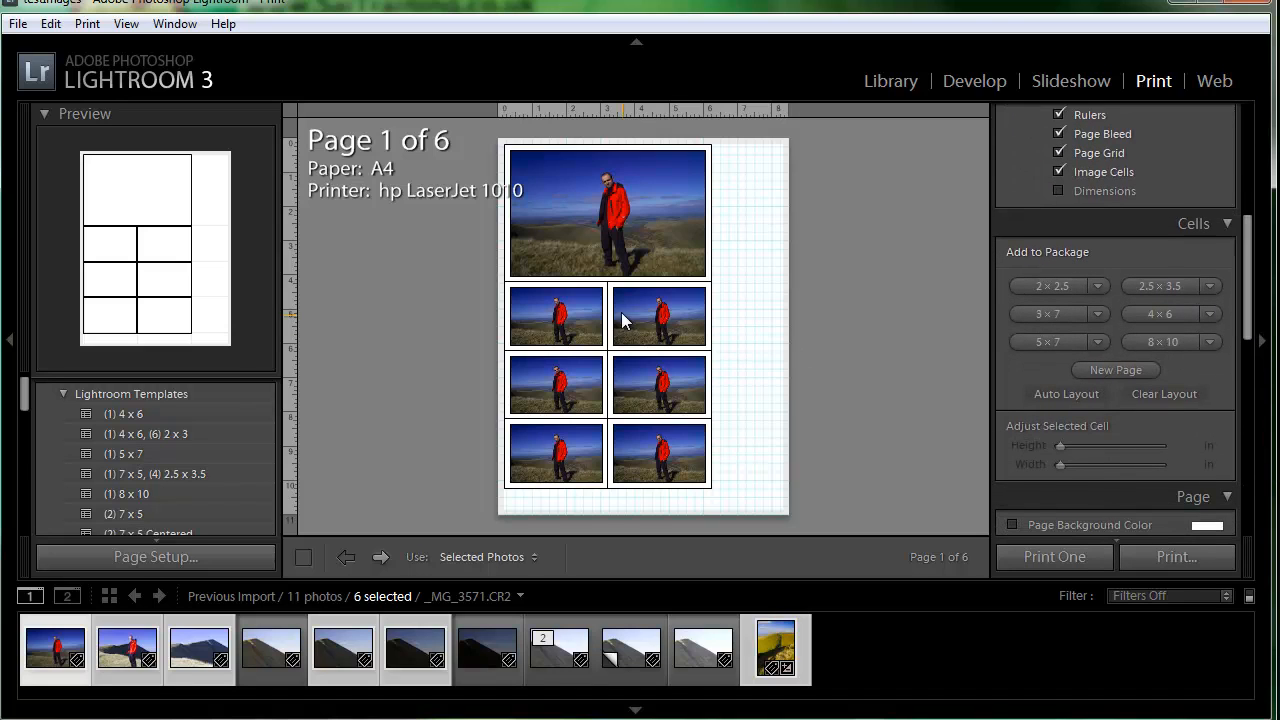
pyautogui.moveTo(636, 318); pyautogui.dragTo(754, 325)
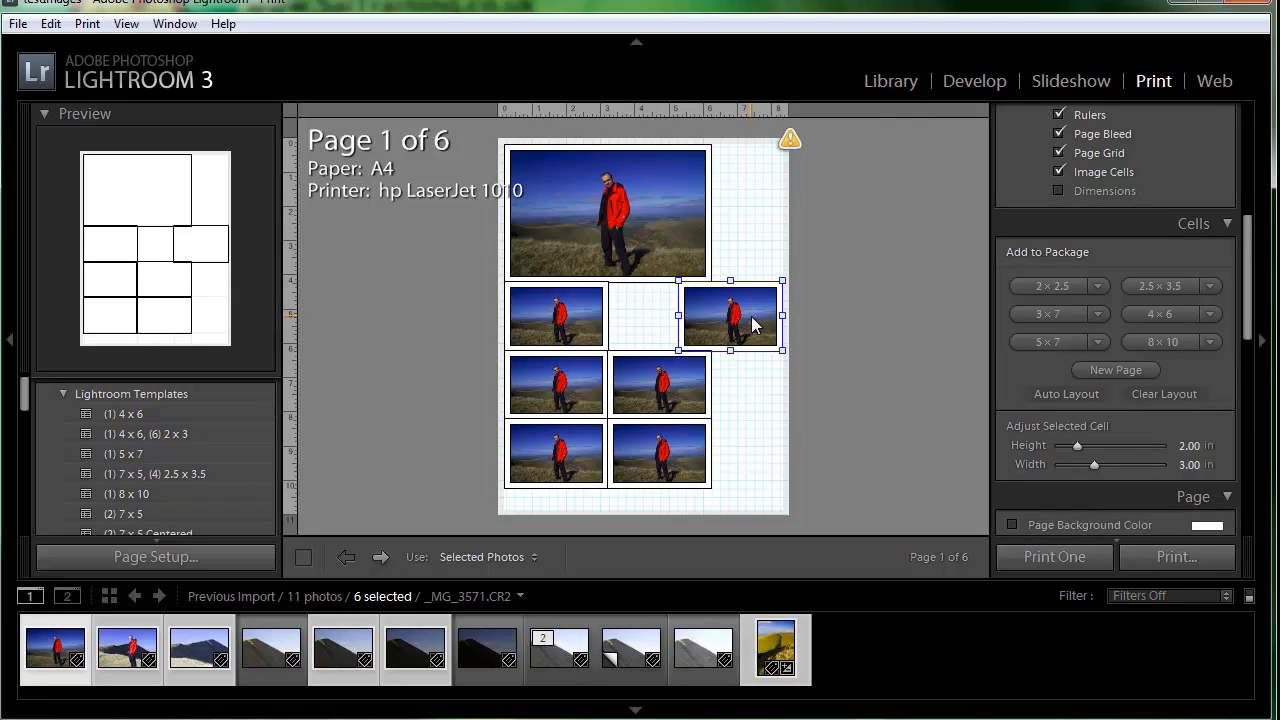
pyautogui.press('Delete')
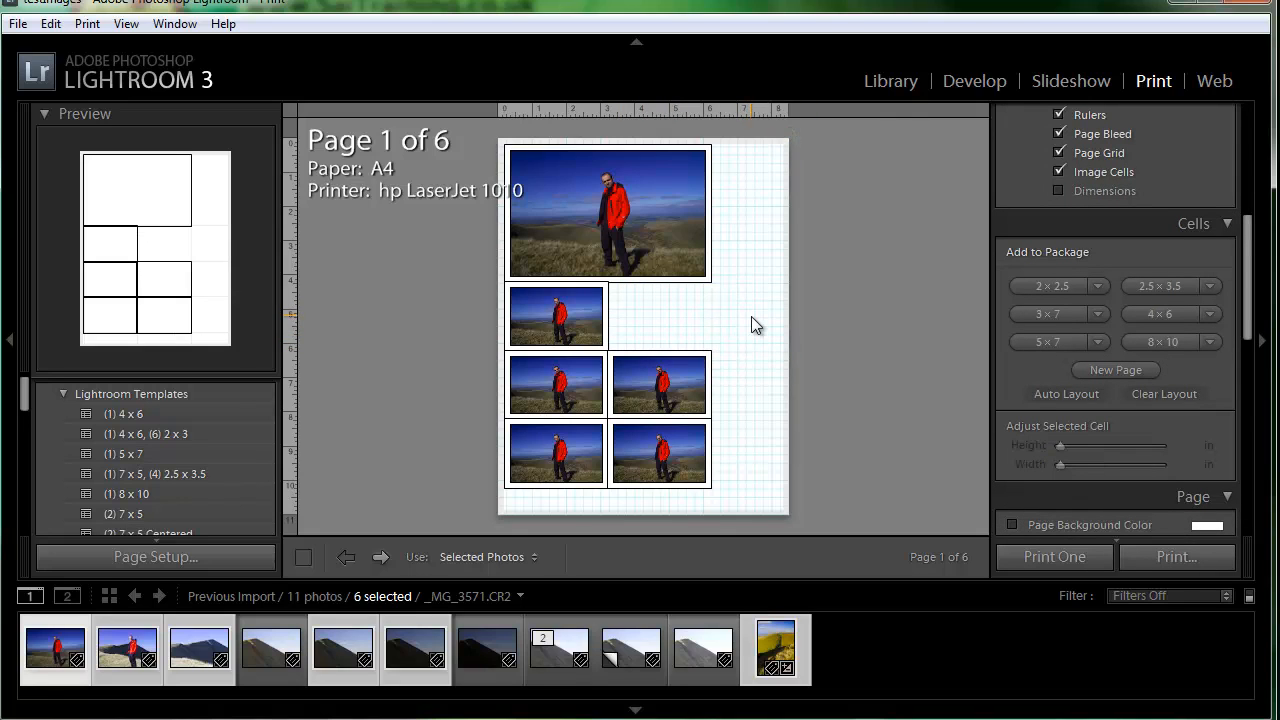
pyautogui.moveTo(684, 389); pyautogui.dragTo(707, 355)
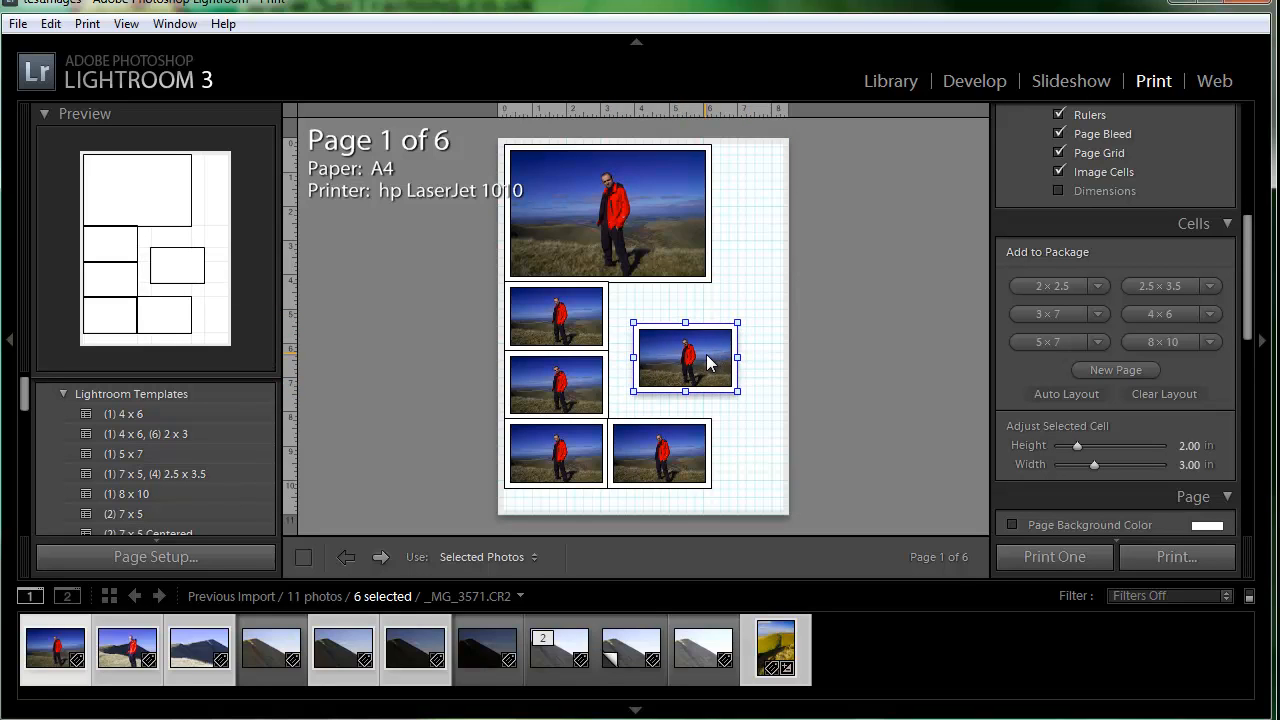
pyautogui.press('Delete')
pyautogui.click(684, 438)
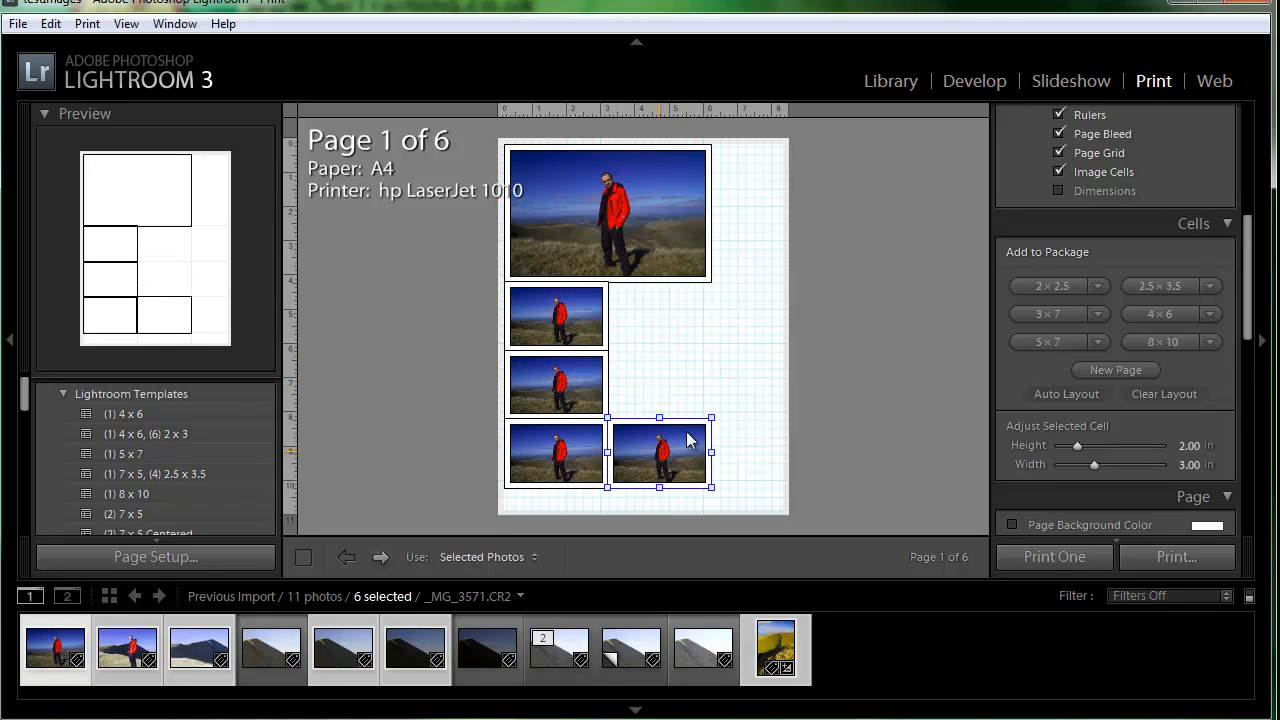
pyautogui.moveTo(688, 440); pyautogui.dragTo(752, 380)
pyautogui.press('Delete')
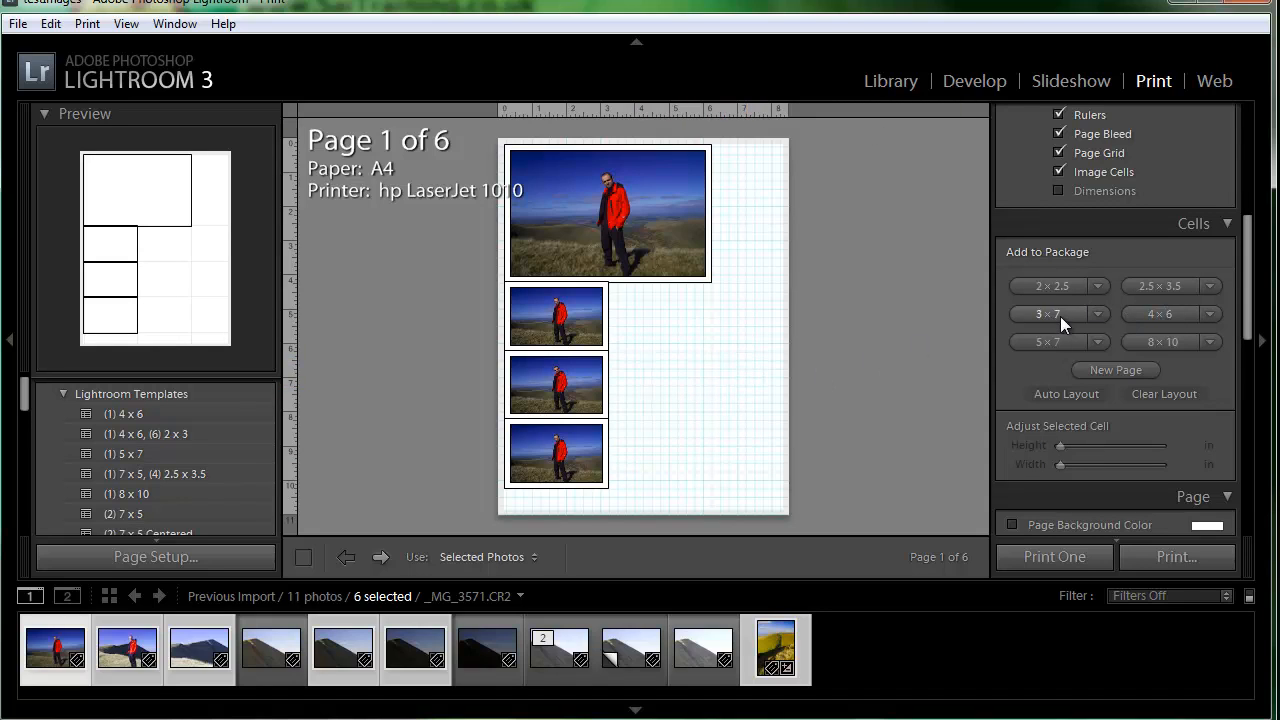
pyautogui.click(1160, 315)
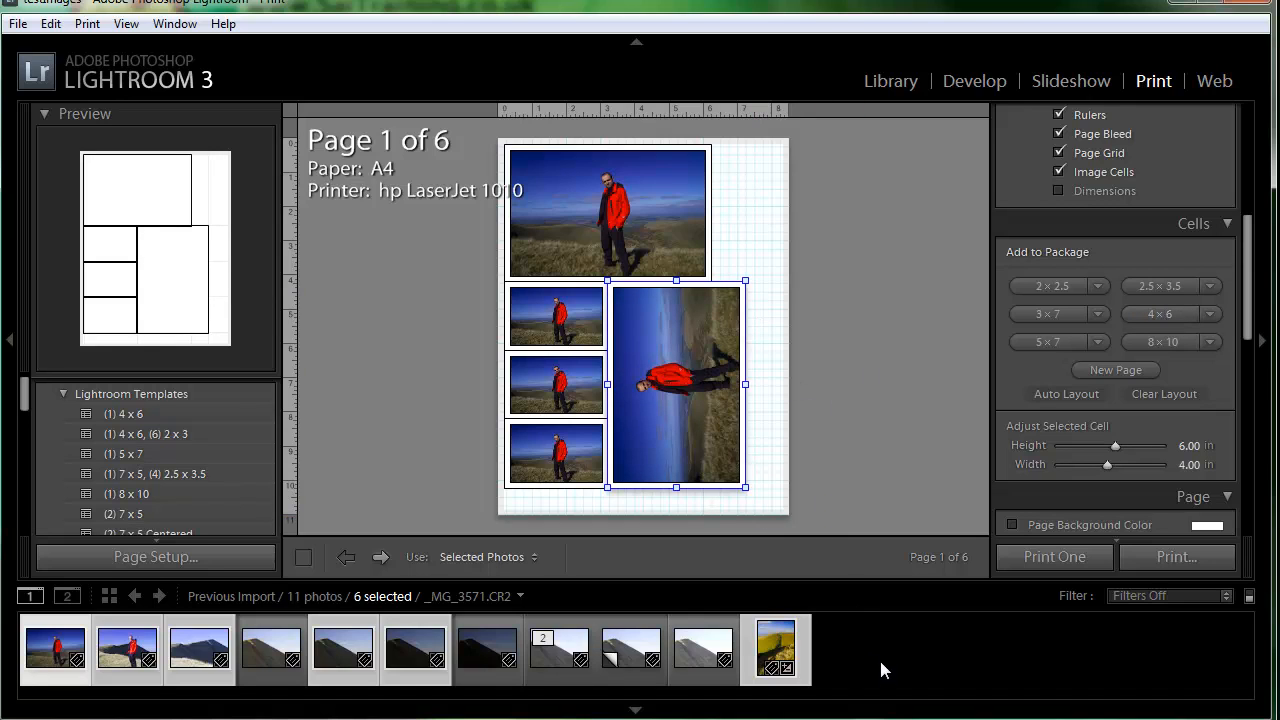
# Select only _MG_3582.CR2 for the package and add _MG_3572.CR2 to the selection as a second page
pyautogui.click(728, 662)
pyautogui.click(782, 655)
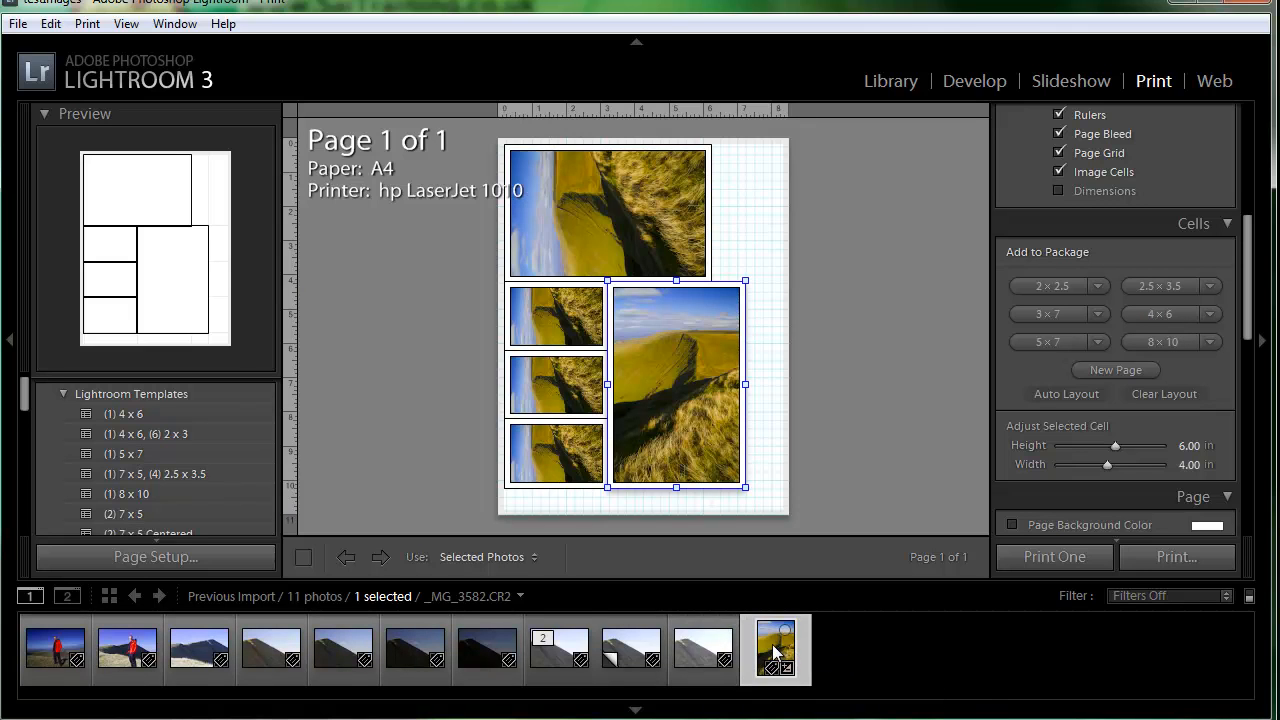
pyautogui.moveTo(128, 652); pyautogui.dragTo(775, 428)
pyautogui.press('Delete')
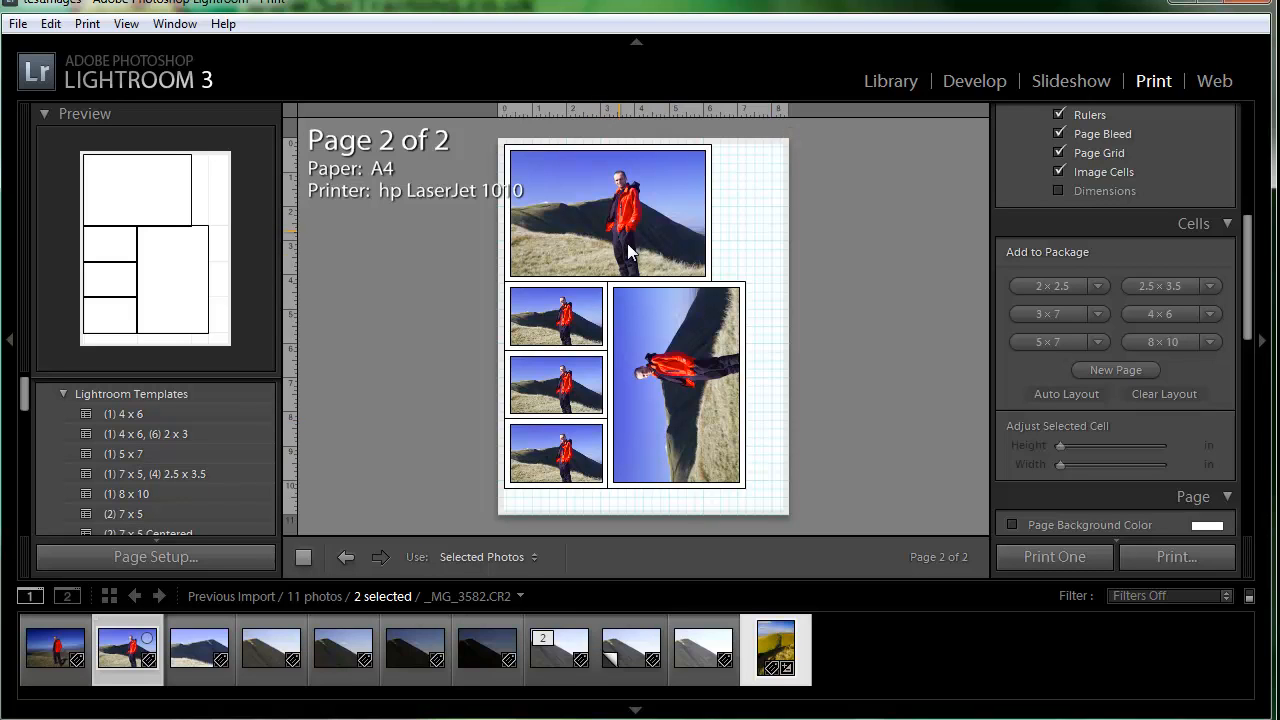
# Toggle the page background color option for the print package
pyautogui.moveTo(1255, 297); pyautogui.dragTo(1254, 366)
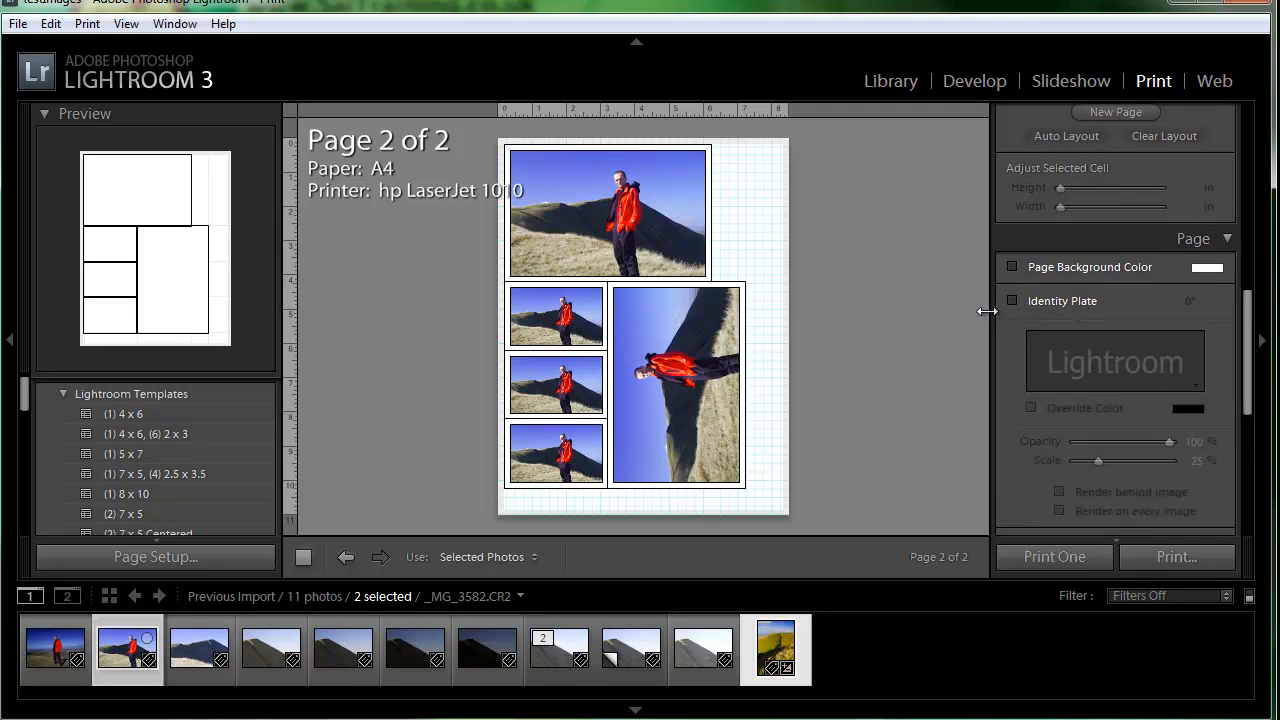
pyautogui.click(1012, 266)
pyautogui.moveTo(1246, 334); pyautogui.dragTo(1269, 448)
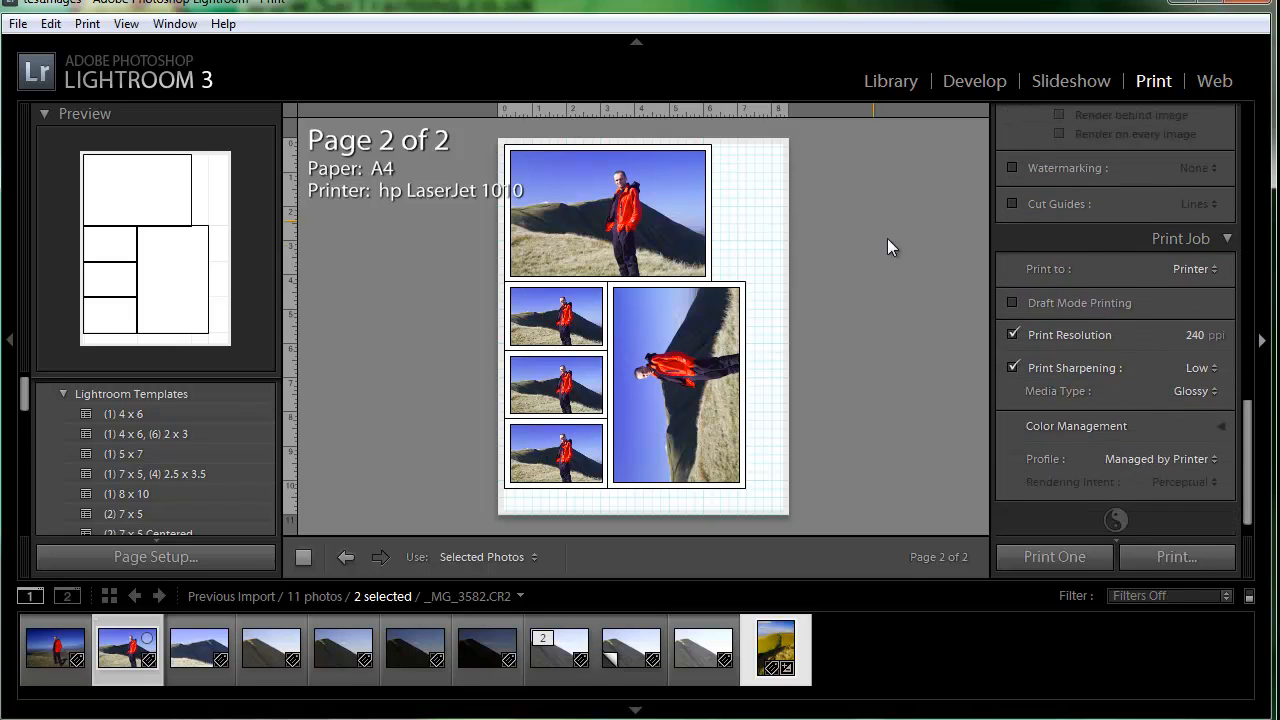
# Set the print job to output to a JPEG file and start printing it to file
pyautogui.click(1203, 270)
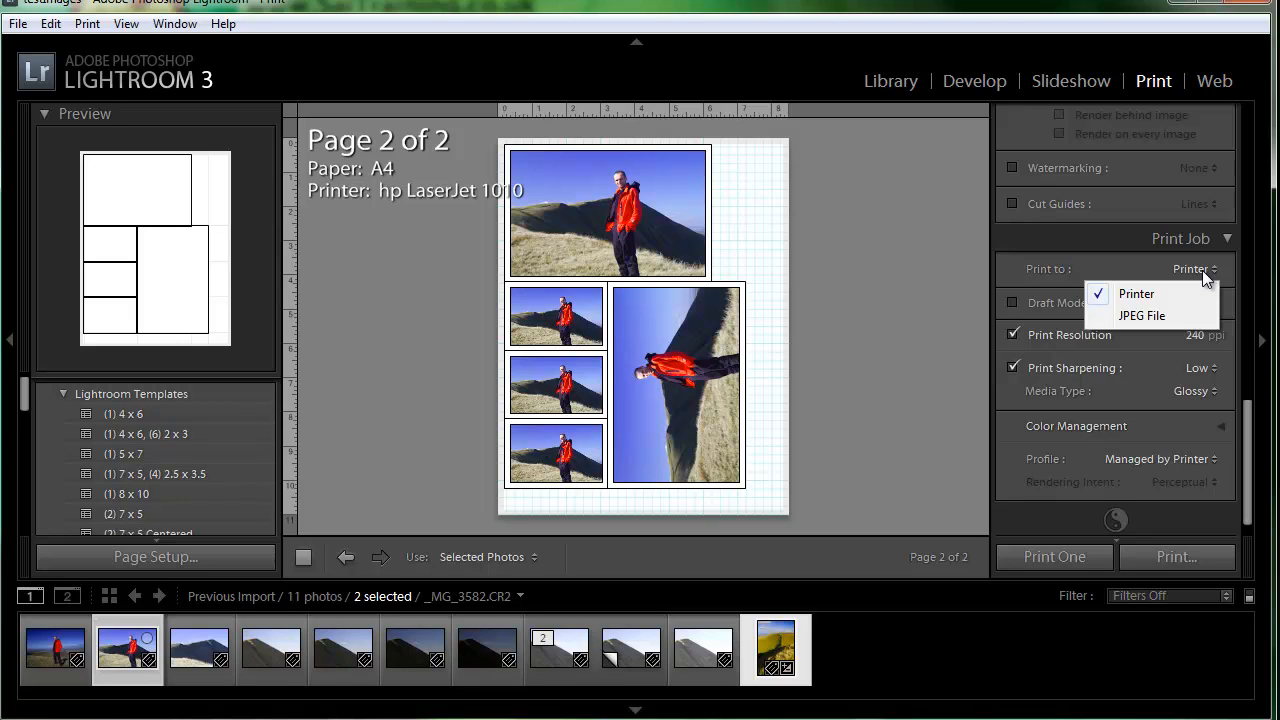
pyautogui.click(1147, 316)
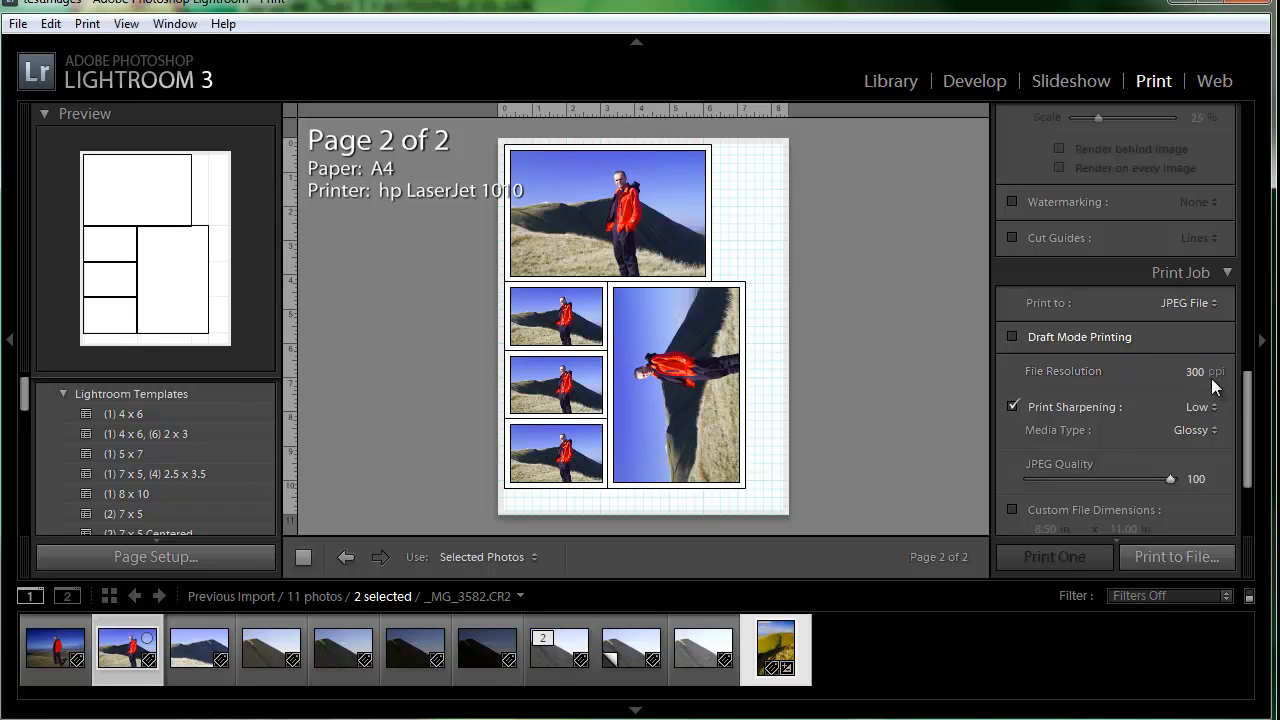
pyautogui.scroll(-2, 1255, 447)
pyautogui.scroll(-5, 1251, 441)
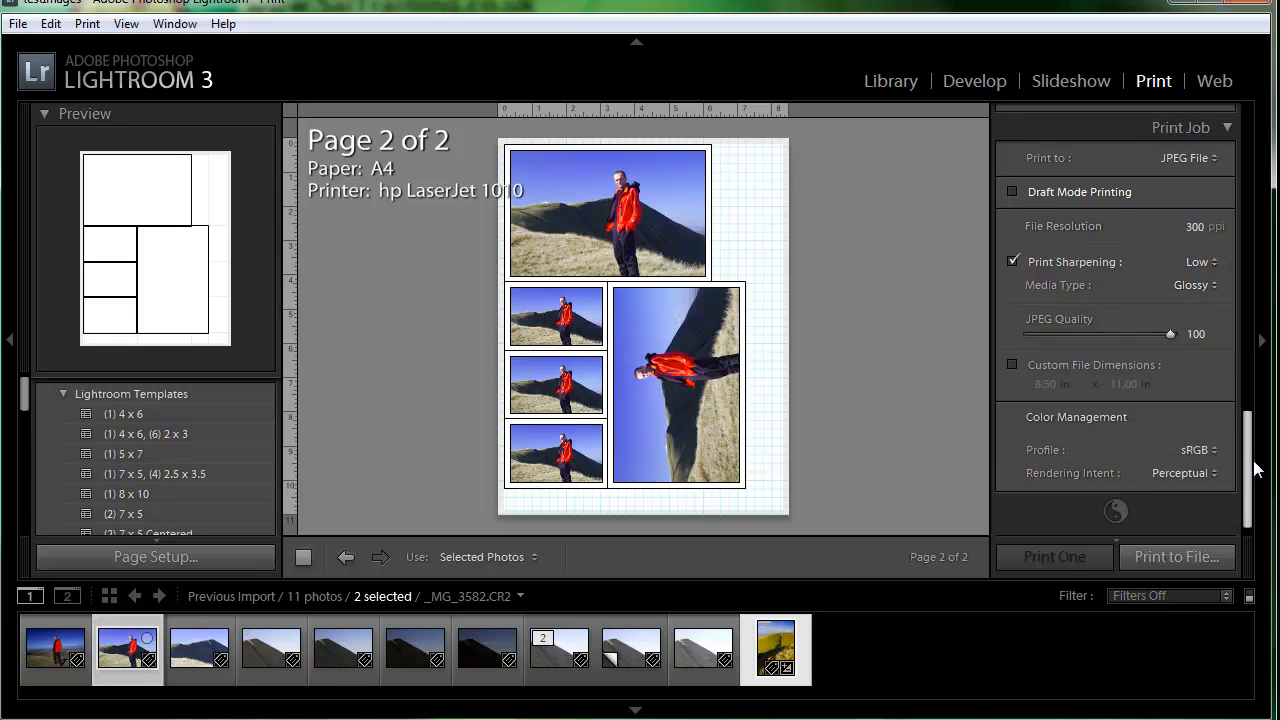
pyautogui.click(1158, 554)
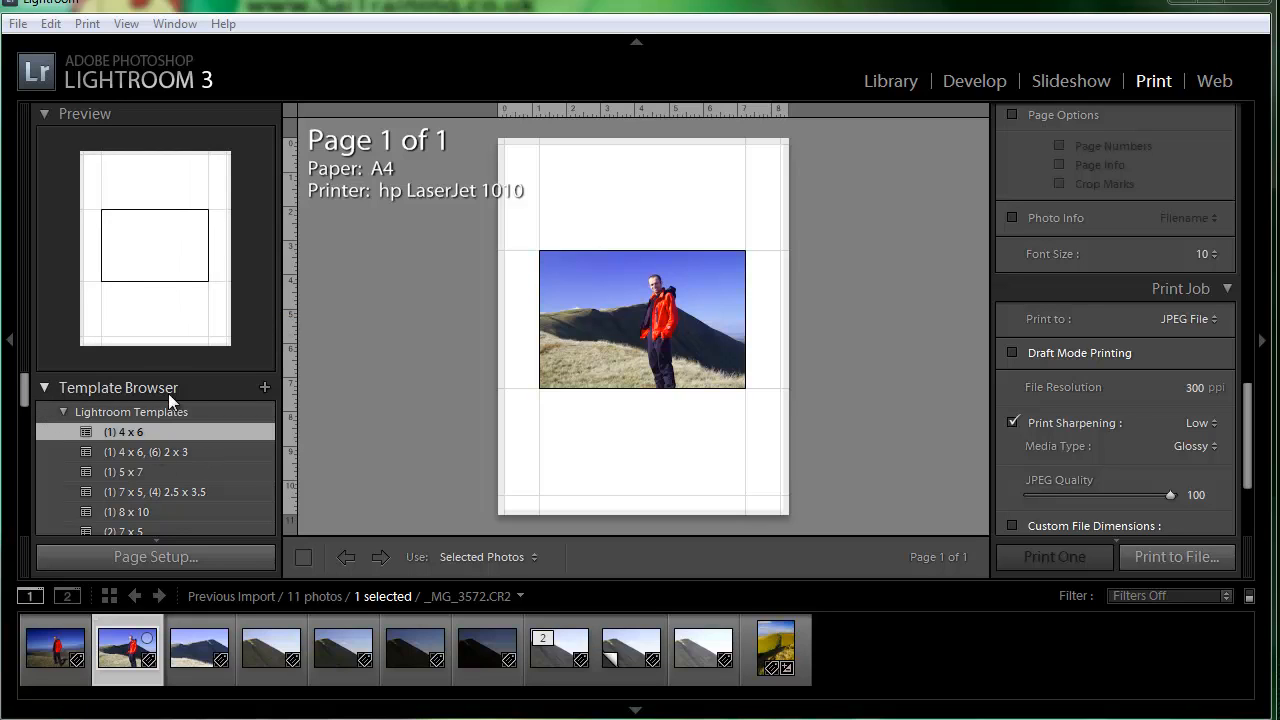
# Apply the "Custom 1 over 2" template and place _MG_3573.CR2 in the upper cell, _MG_3571.CR2 lower left and _MG_3582.CR2 lower right
pyautogui.moveTo(28, 393); pyautogui.dragTo(37, 462)
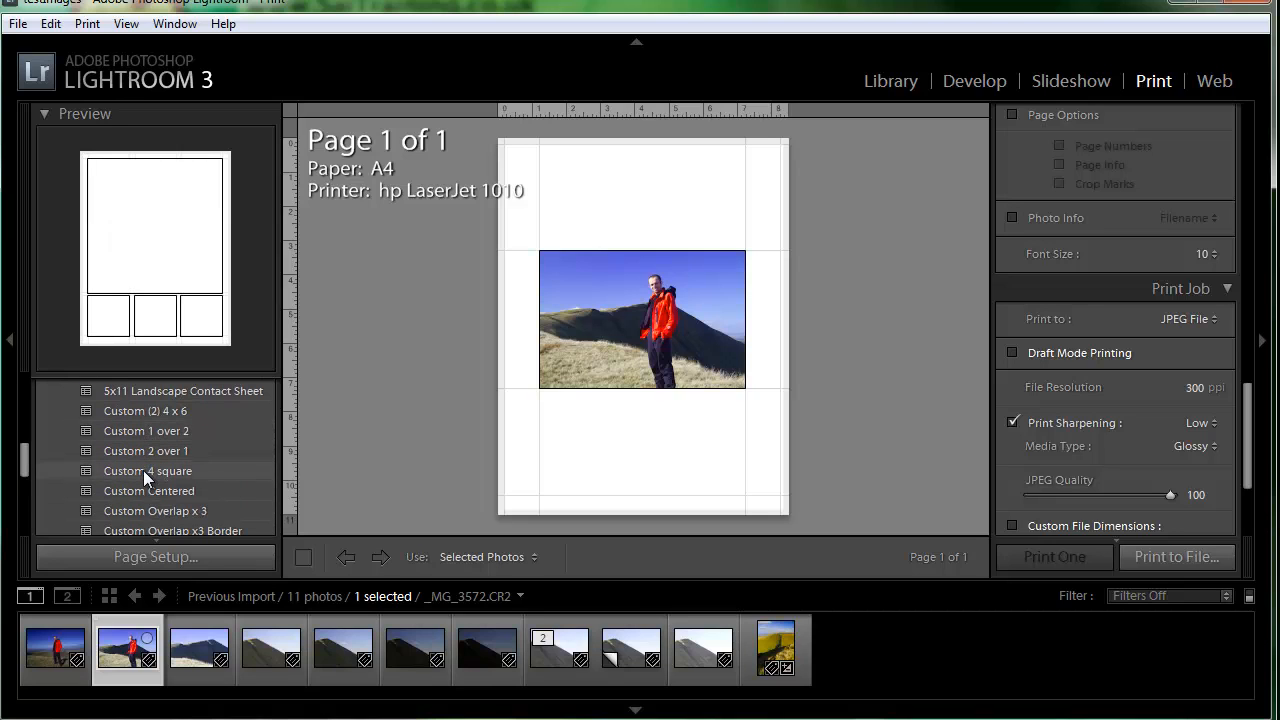
pyautogui.click(145, 430)
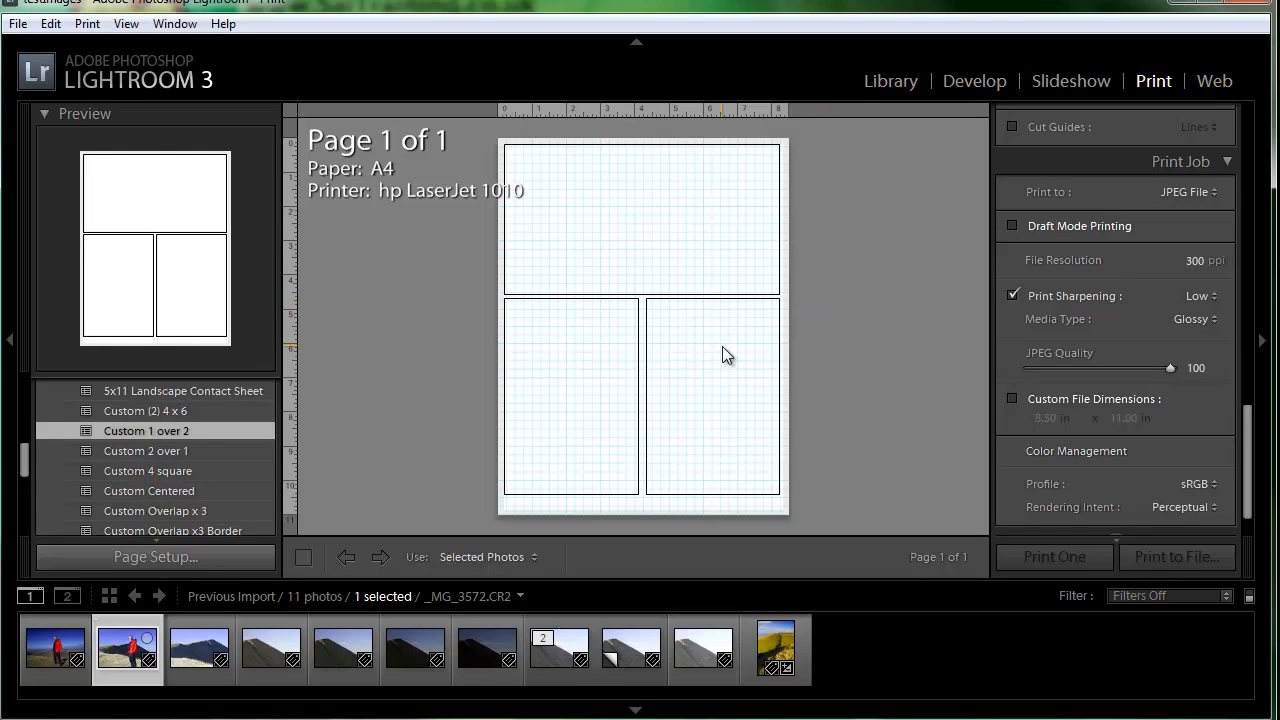
pyautogui.moveTo(771, 640); pyautogui.dragTo(708, 392)
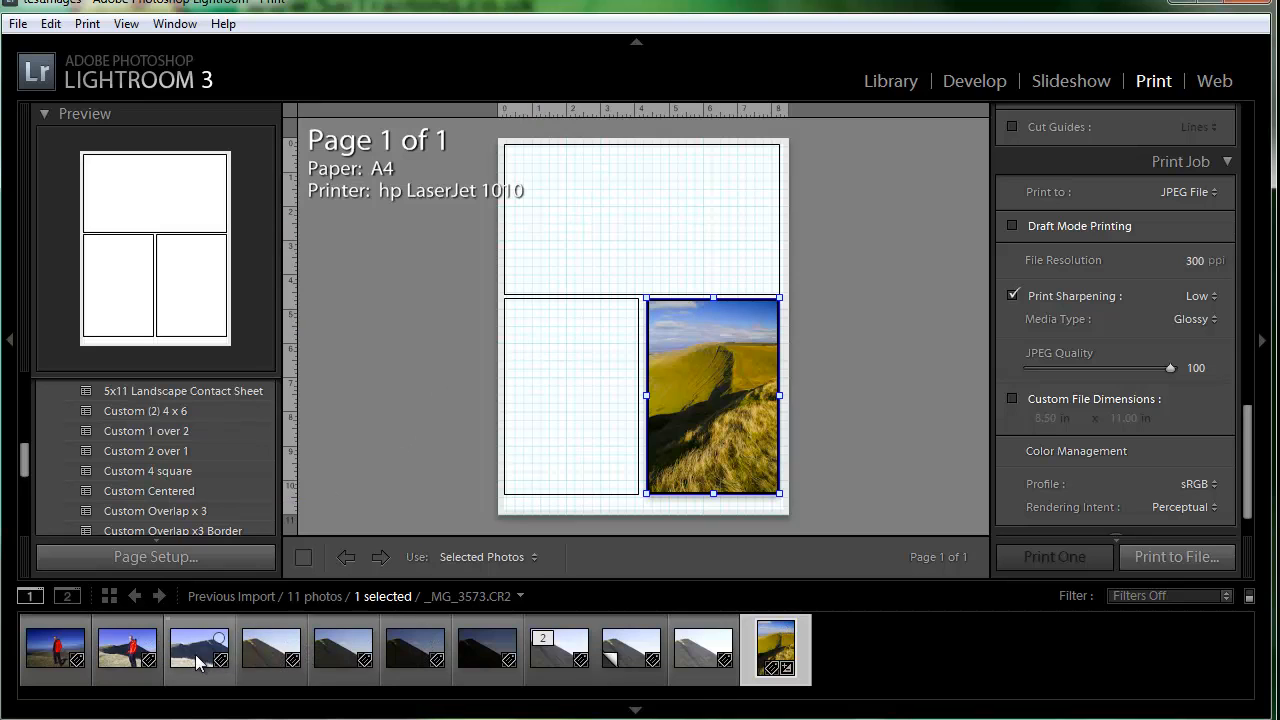
pyautogui.moveTo(192, 655); pyautogui.dragTo(603, 232)
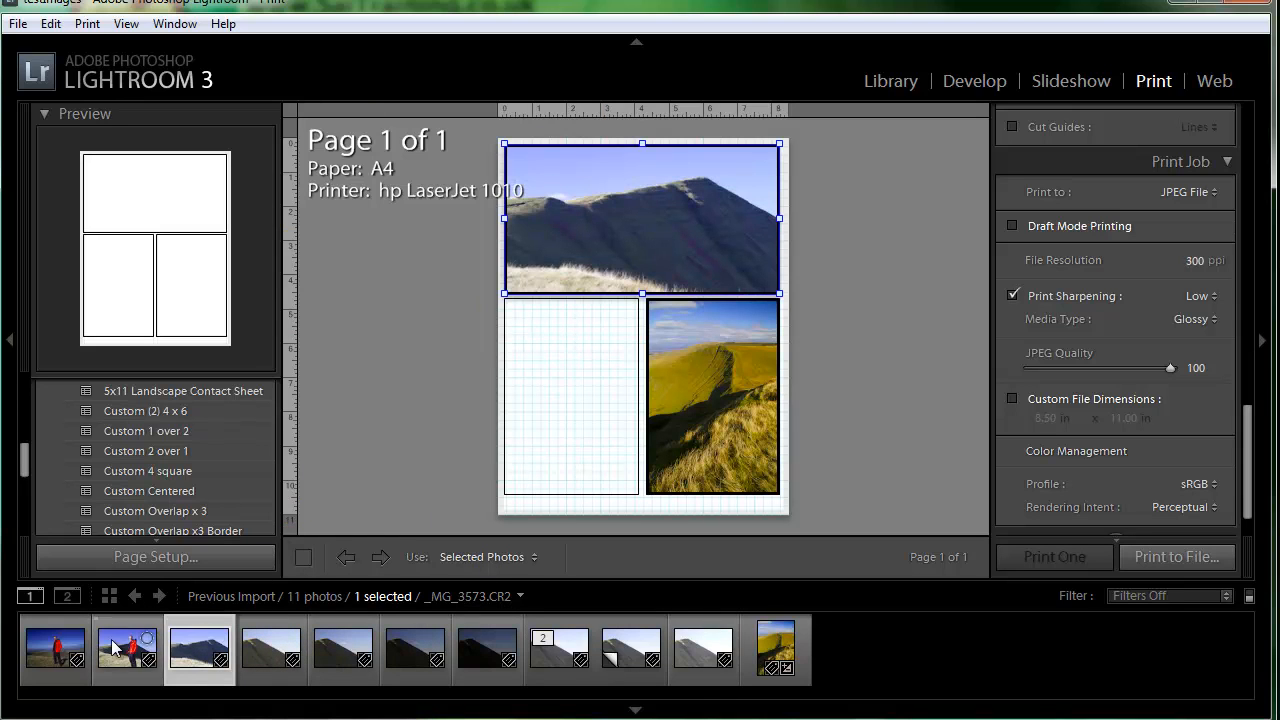
pyautogui.moveTo(62, 660); pyautogui.dragTo(543, 436)
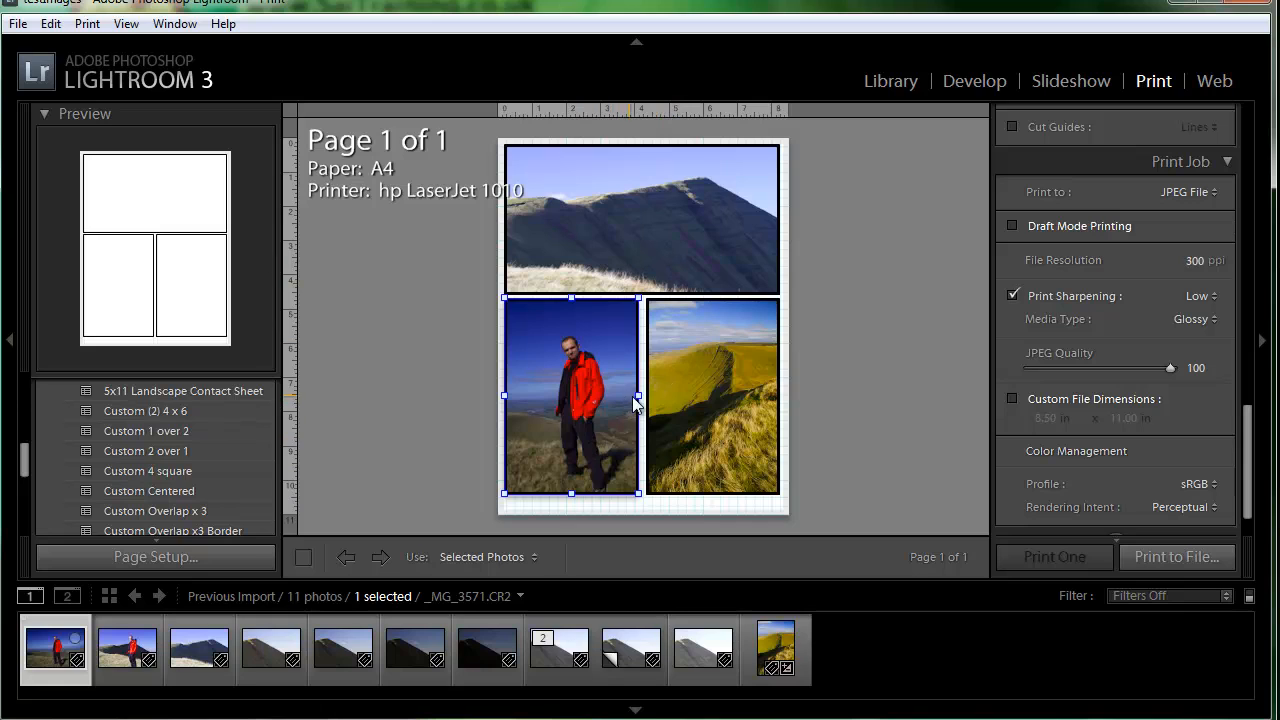
# Narrow the lower-left photo cell, lower its top edge, and raise the bottom edge of the wide upper cell
pyautogui.moveTo(637, 395)
pyautogui.mouseDown()
pyautogui.moveTo(525, 397)
pyautogui.moveTo(634, 394)
pyautogui.mouseUp()
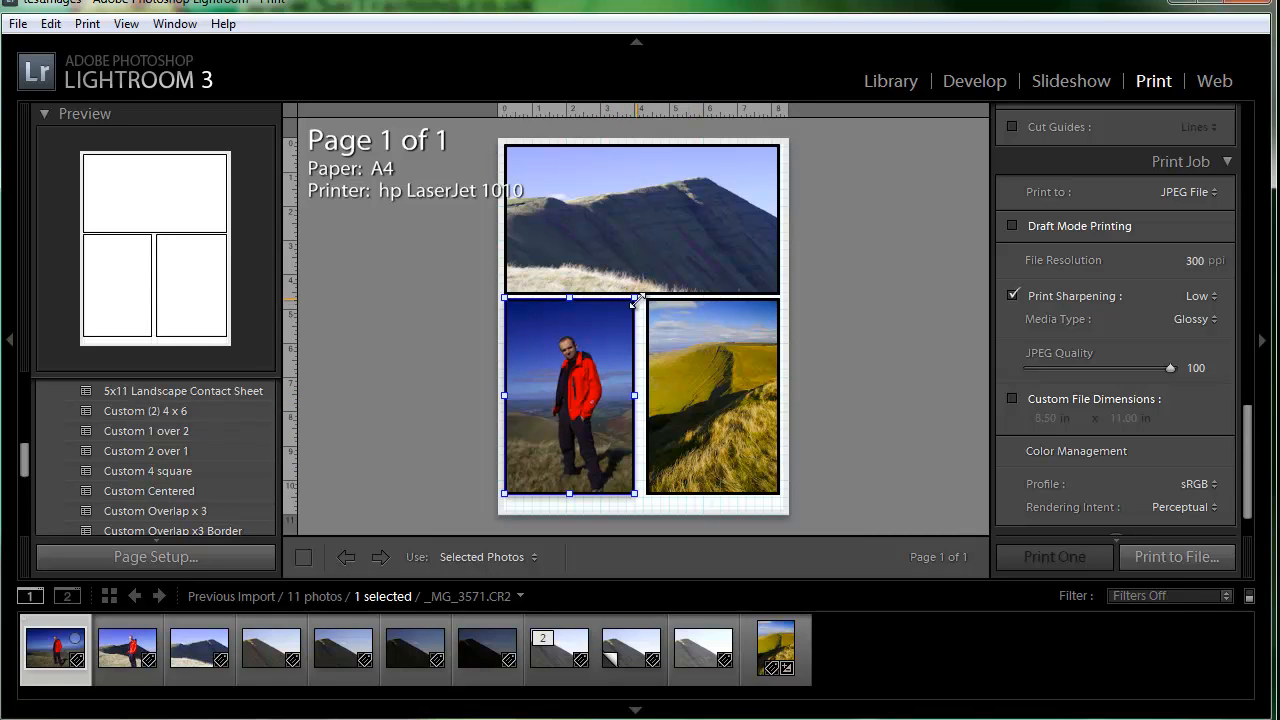
pyautogui.moveTo(570, 297); pyautogui.dragTo(570, 306)
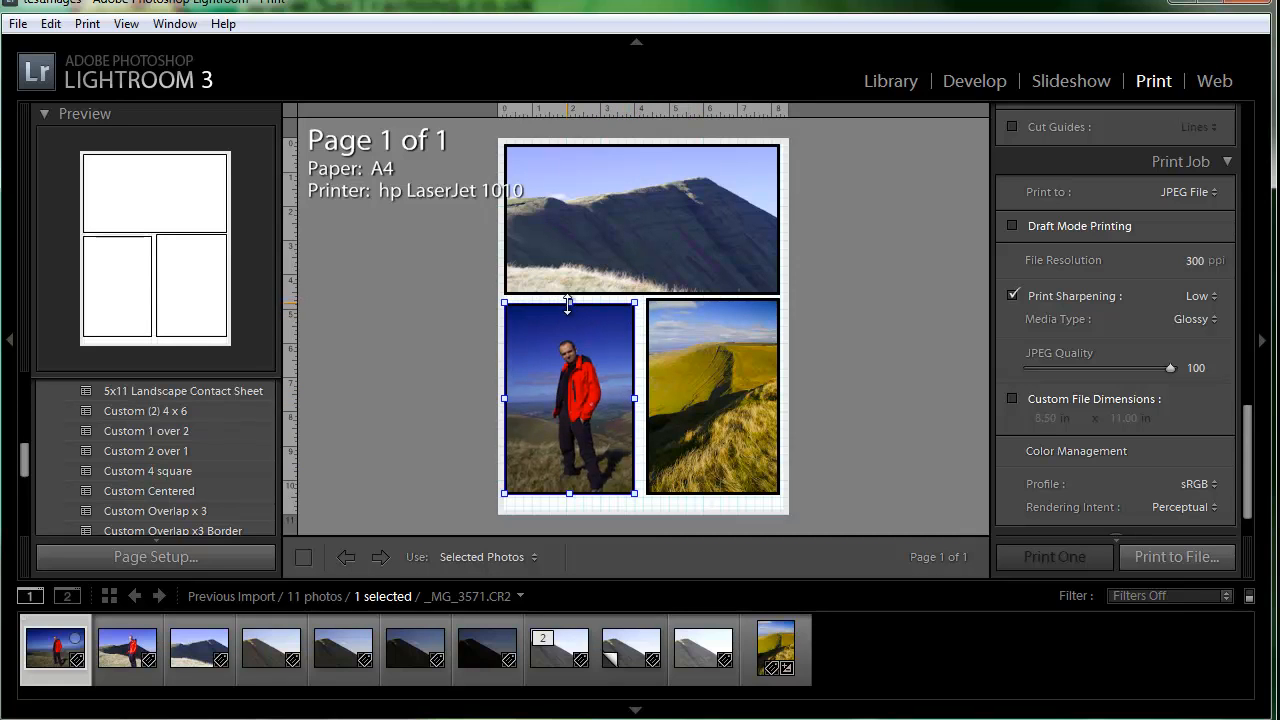
pyautogui.click(709, 318)
pyautogui.click(711, 289)
pyautogui.moveTo(710, 295); pyautogui.dragTo(710, 281)
# Lower the lower-right cell's top edge to align with its neighbour and extend the wide upper cell to a height of 4.50 in
pyautogui.click(715, 338)
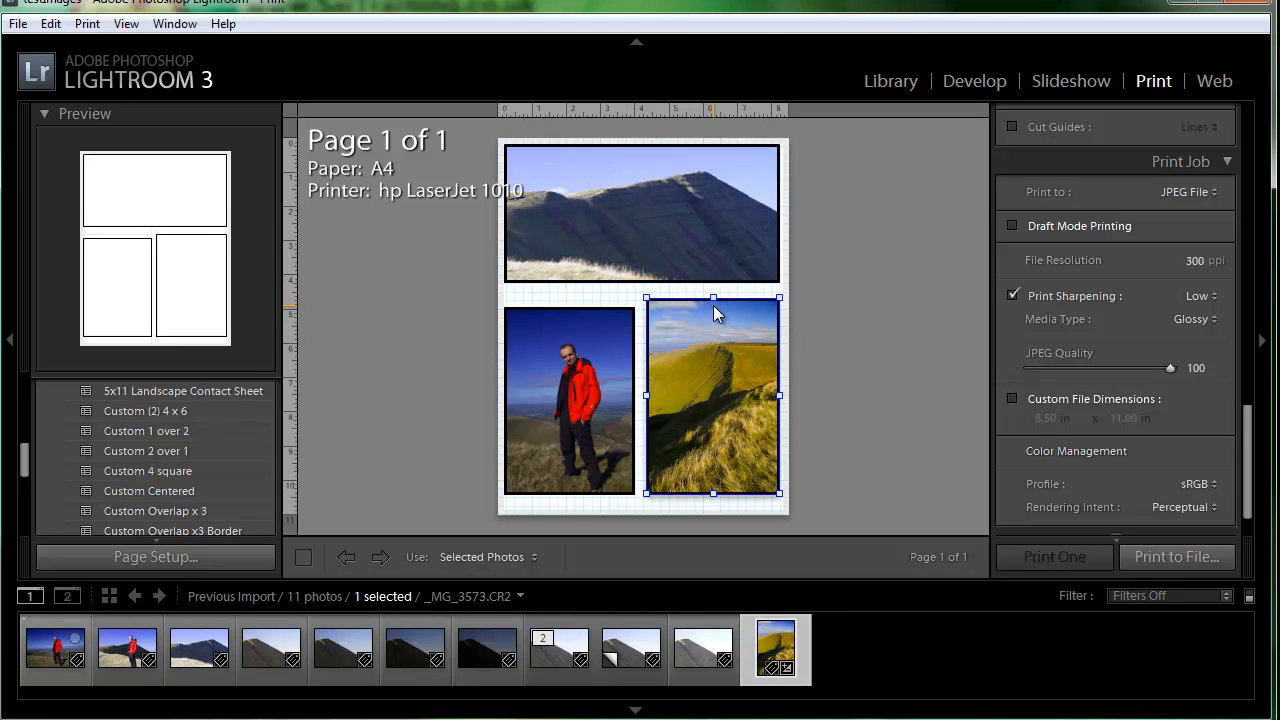
pyautogui.click(715, 310)
pyautogui.moveTo(713, 298); pyautogui.dragTo(713, 307)
pyautogui.click(640, 259)
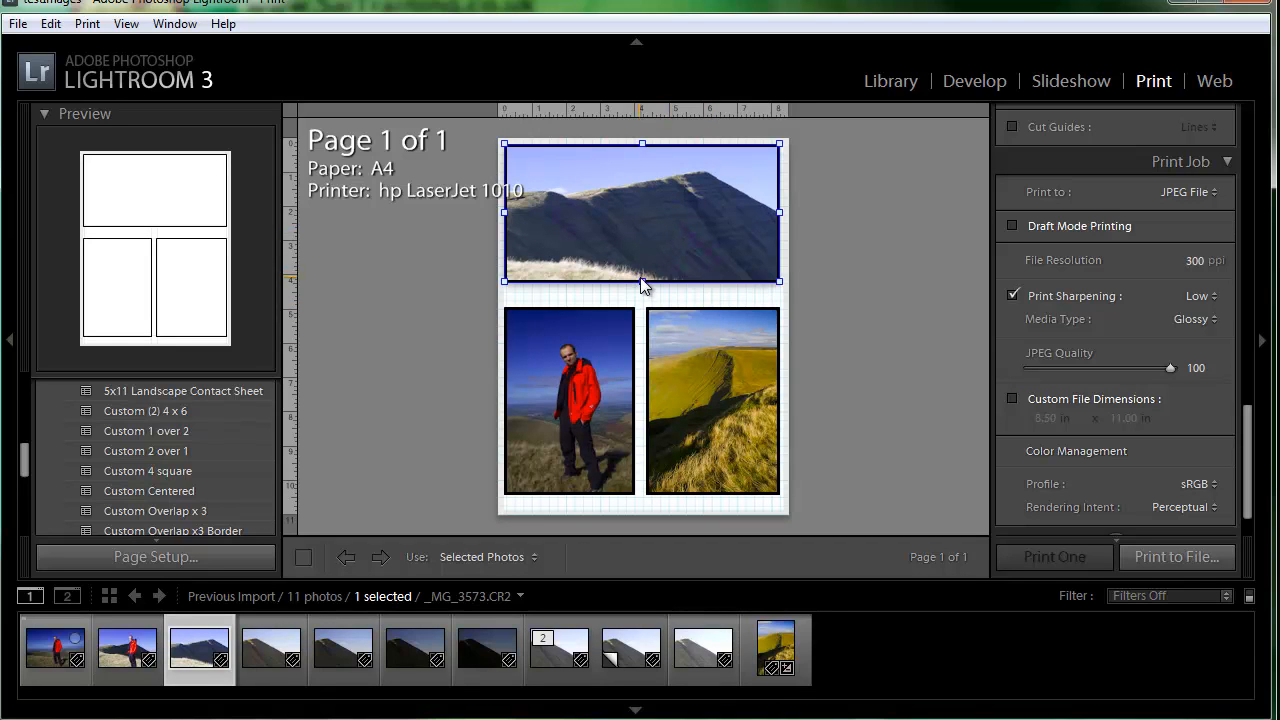
pyautogui.moveTo(641, 281); pyautogui.dragTo(641, 298)
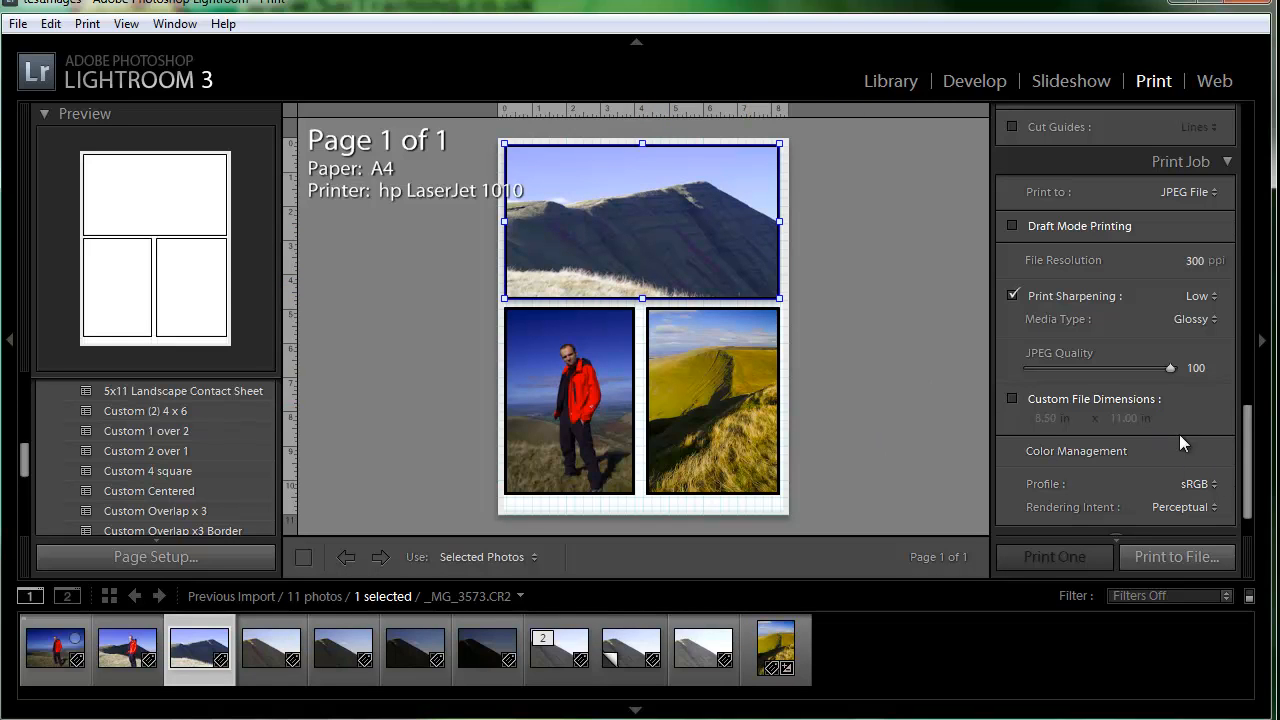
# Add a new blank page to the custom package layout
pyautogui.moveTo(1245, 445); pyautogui.dragTo(1253, 132)
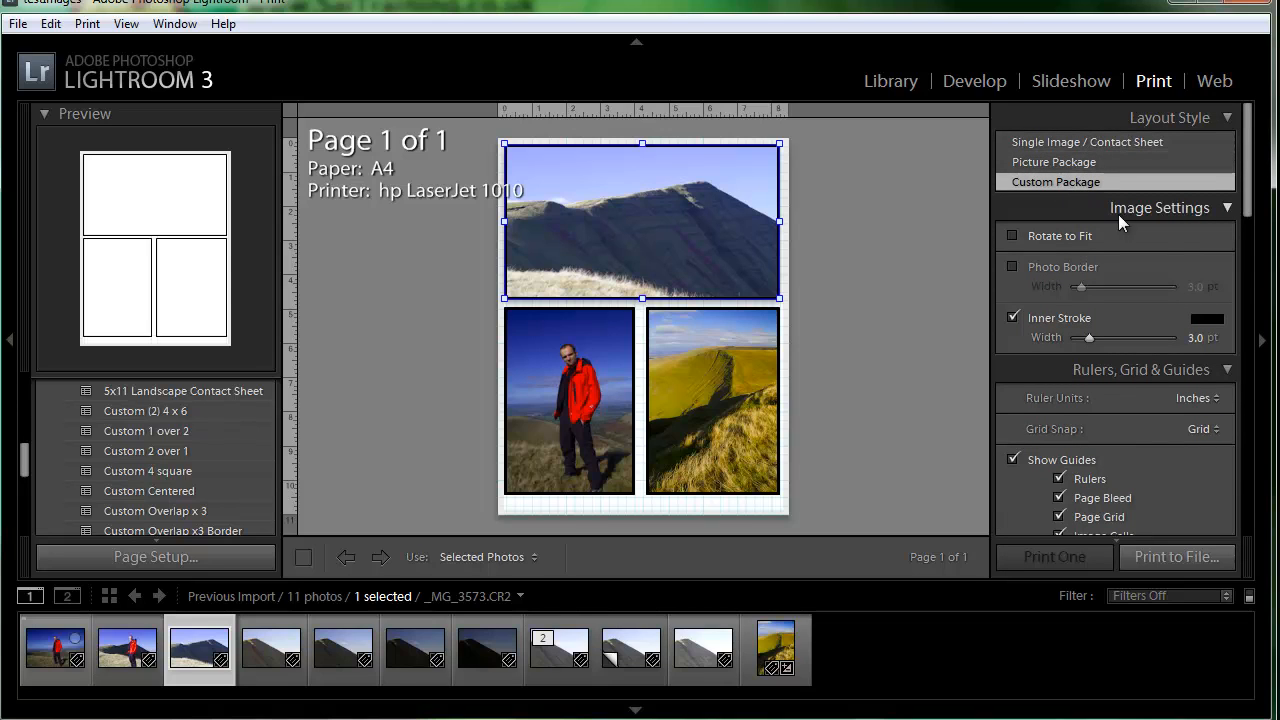
pyautogui.moveTo(1252, 207); pyautogui.dragTo(1236, 336)
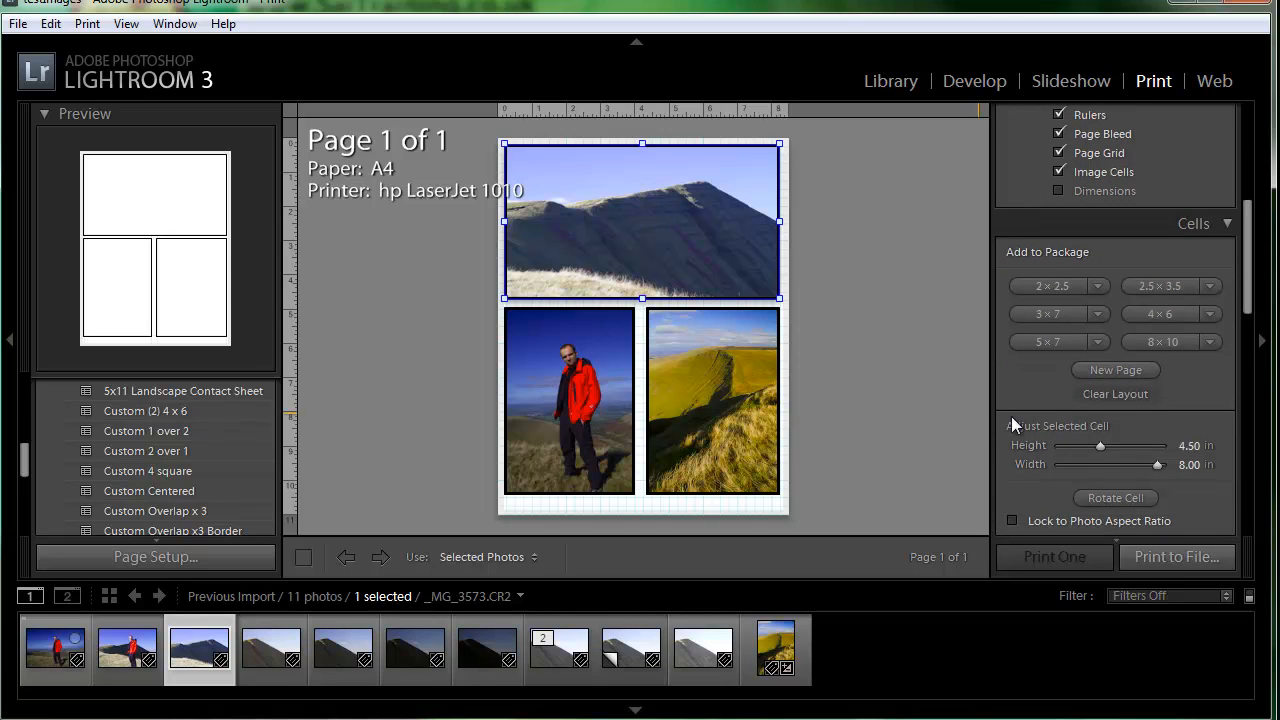
pyautogui.click(1112, 371)
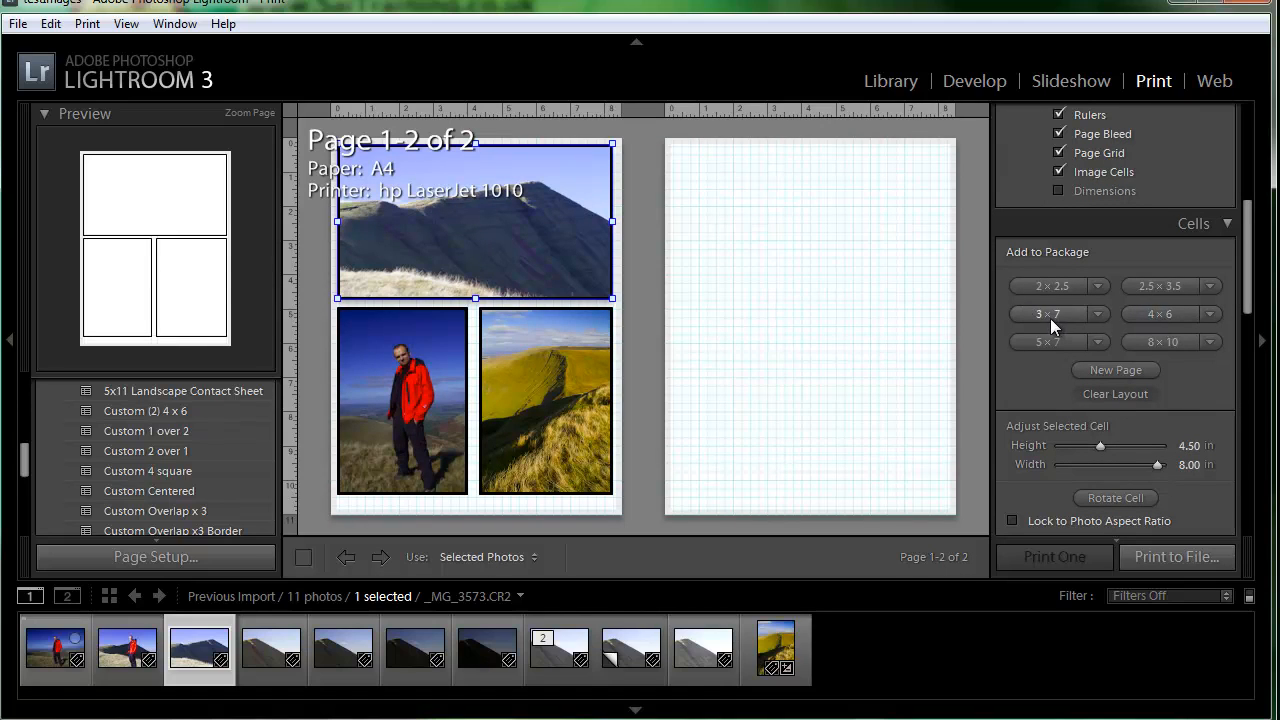
# Add a 4 × 6 cell to the blank second page, fill it with _MG_3575.CR2 and centre it near the page's upper edge
pyautogui.moveTo(767, 267)
pyautogui.click(1157, 314)
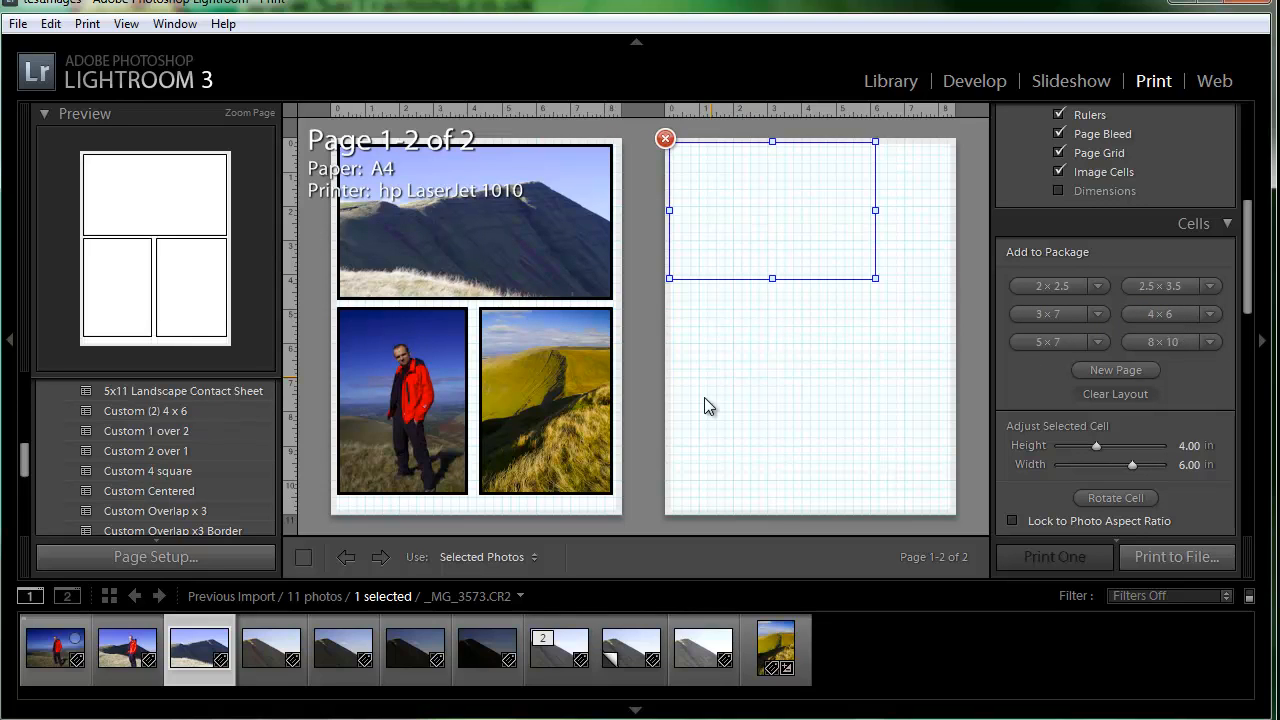
pyautogui.moveTo(343, 648); pyautogui.dragTo(841, 214)
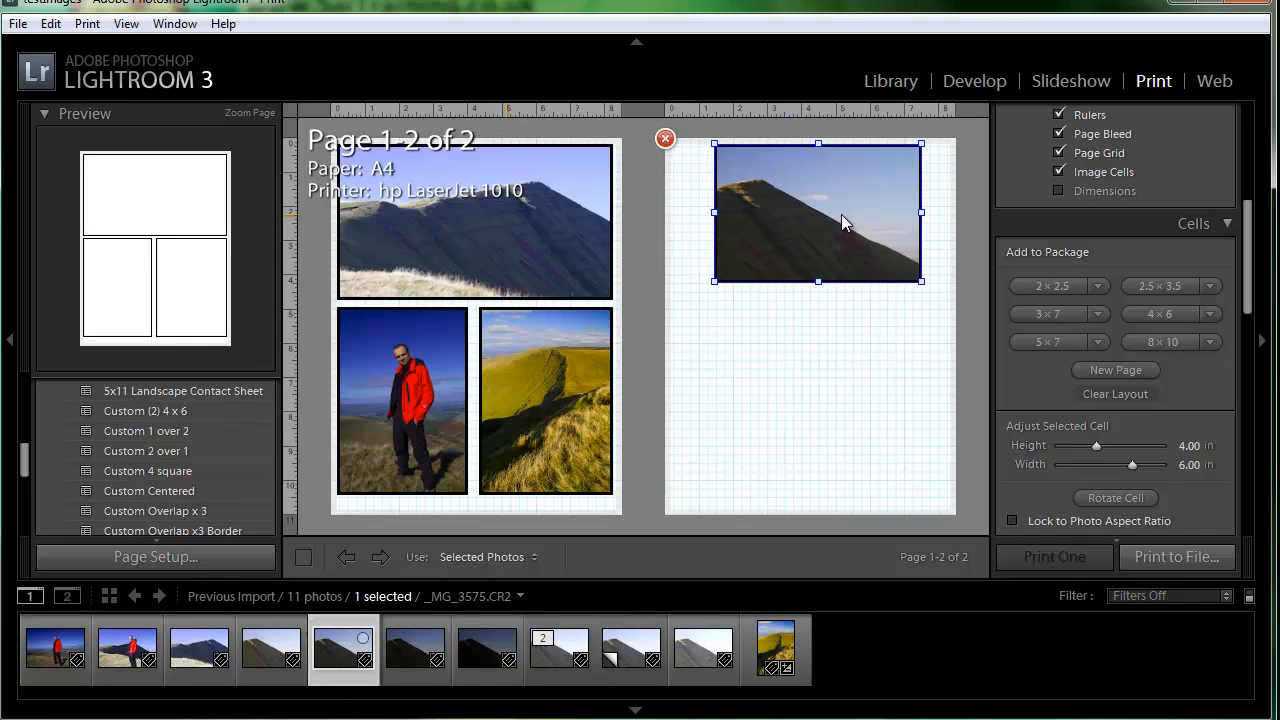
# Add a 2 × 2.5 cell below the landscape photo, fill it with _MG_3582.CR2 and stretch it down near the page's lower edge
pyautogui.click(1054, 285)
pyautogui.moveTo(720, 320); pyautogui.dragTo(770, 337)
pyautogui.moveTo(778, 640); pyautogui.dragTo(763, 505)
# Add another 2 × 2.5 cell beside the tall photo, fill it with _MG_3571.CR2 and stretch it vertically to a height of 6.21 in
pyautogui.click(1047, 297)
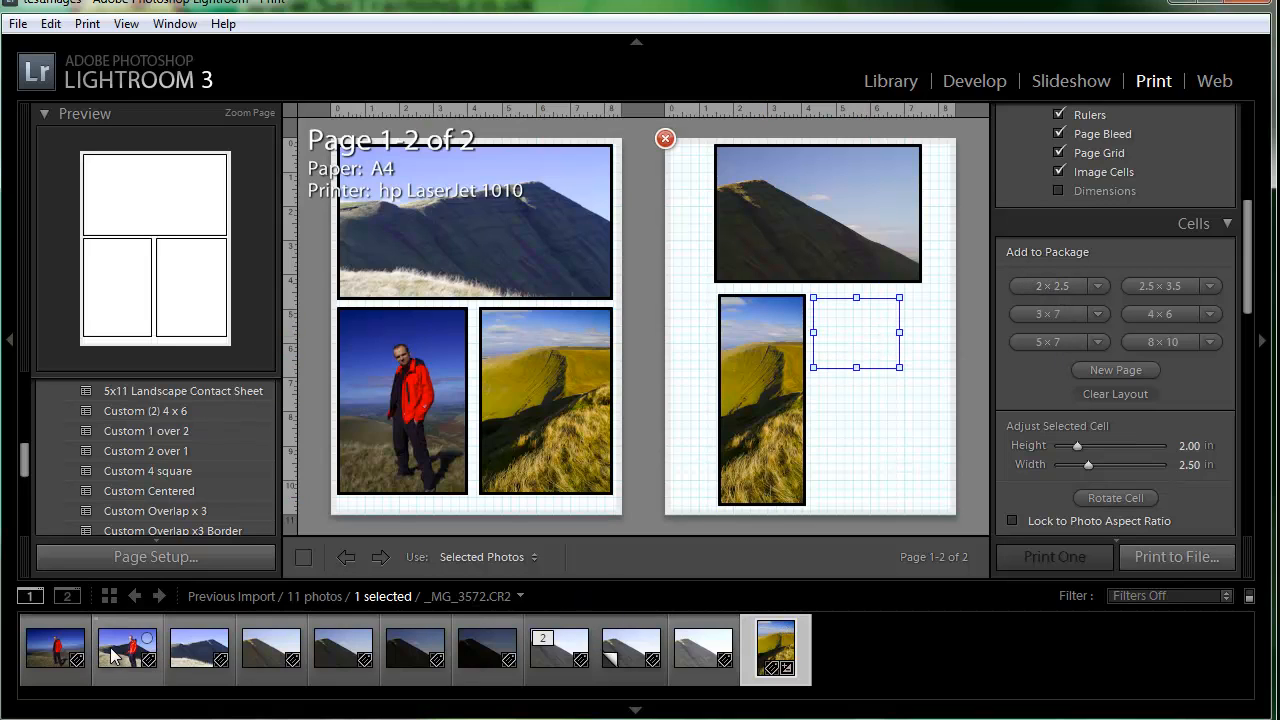
pyautogui.moveTo(58, 646); pyautogui.dragTo(861, 420)
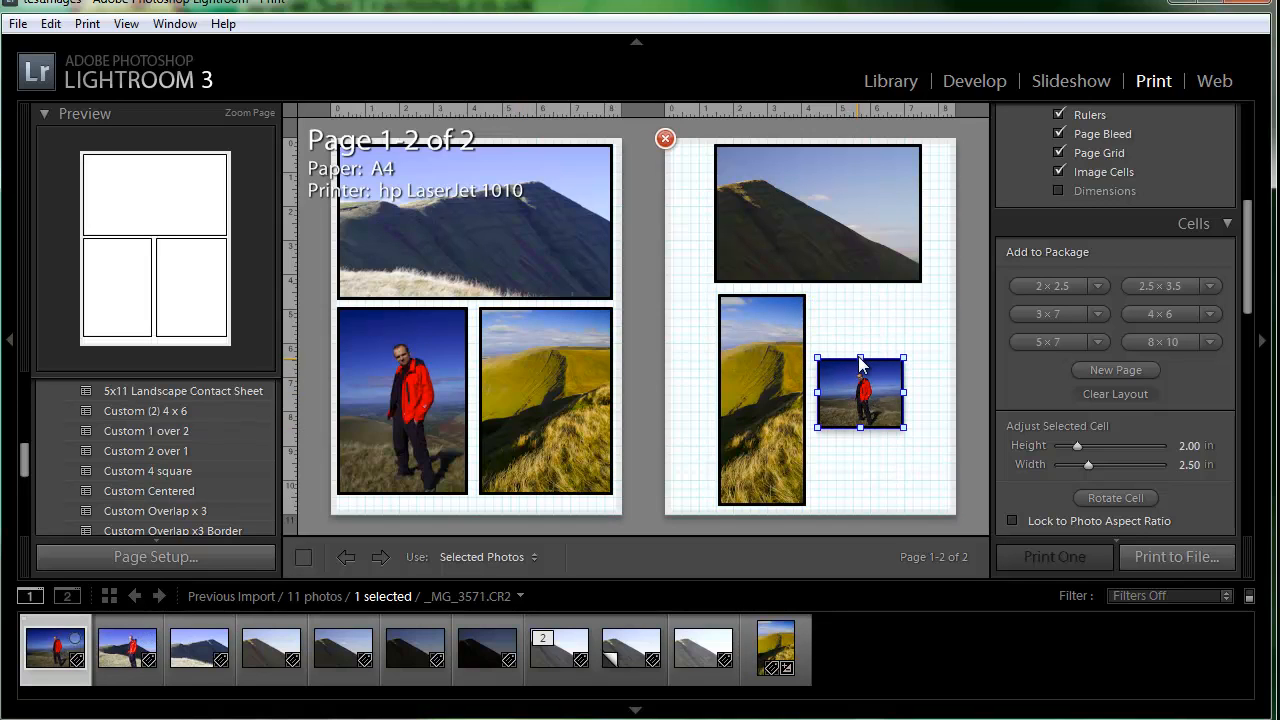
pyautogui.click(862, 360)
pyautogui.moveTo(860, 360); pyautogui.dragTo(858, 294)
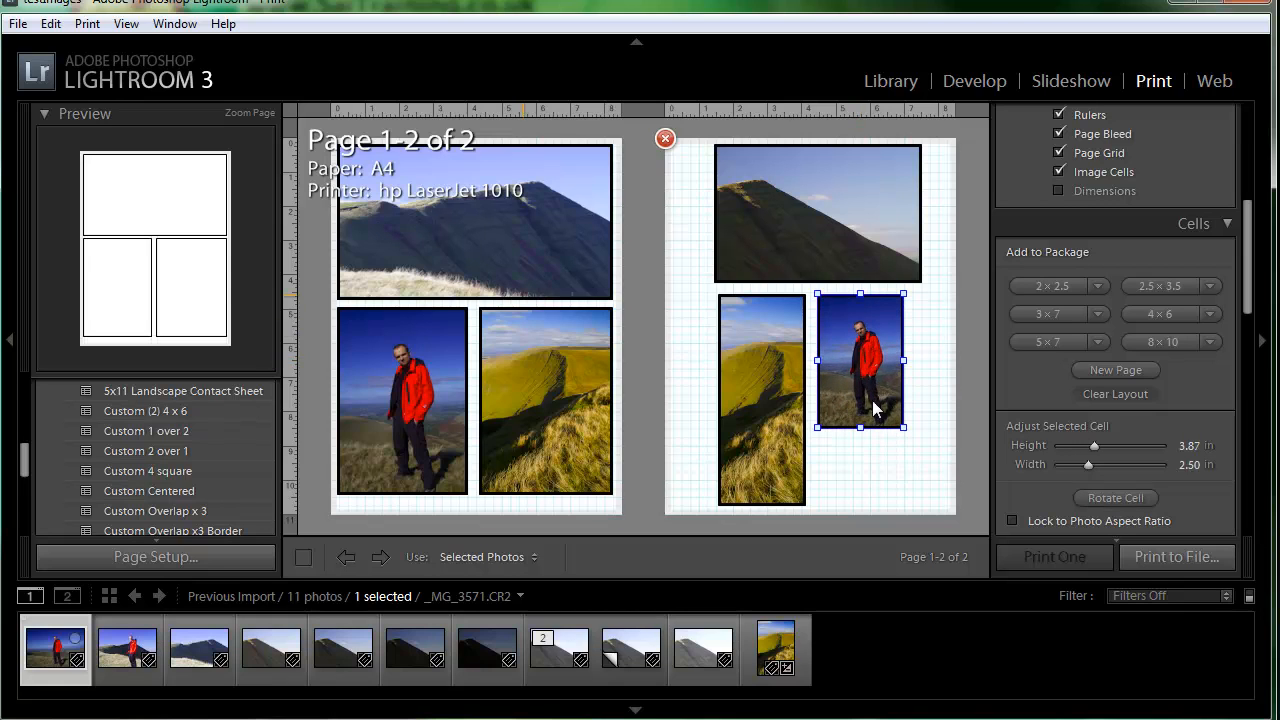
pyautogui.moveTo(861, 427); pyautogui.dragTo(864, 518)
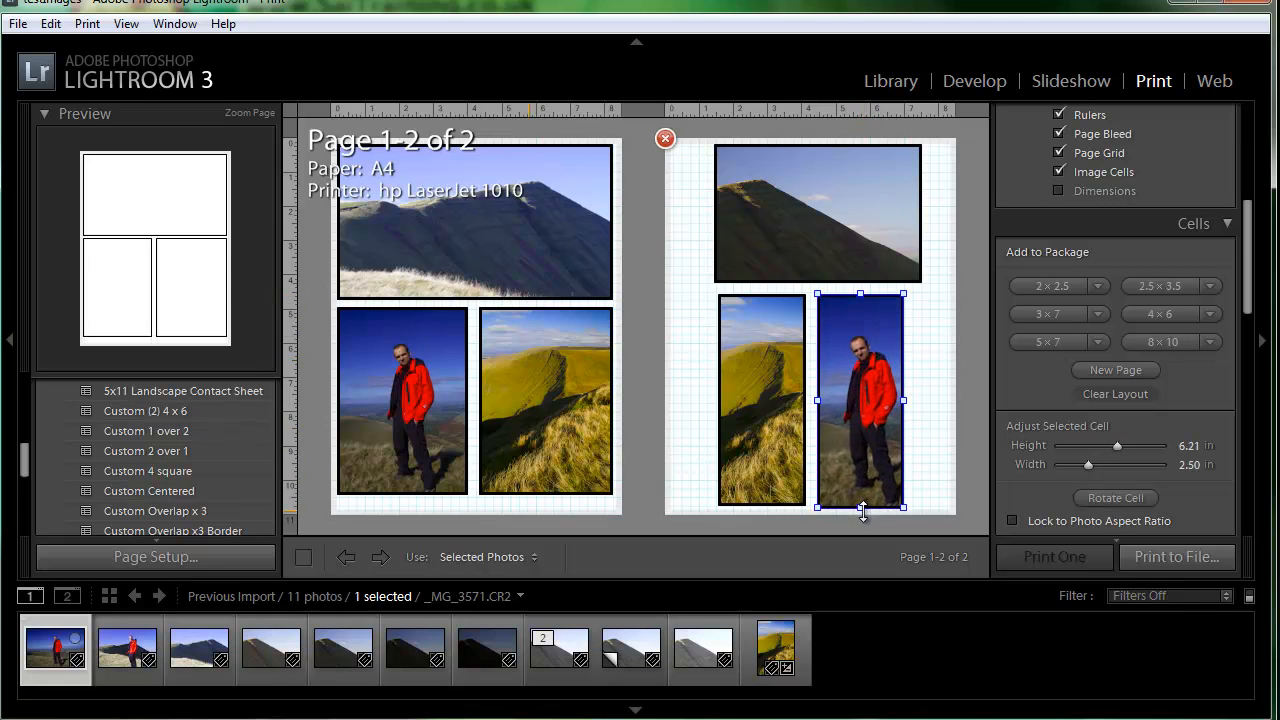